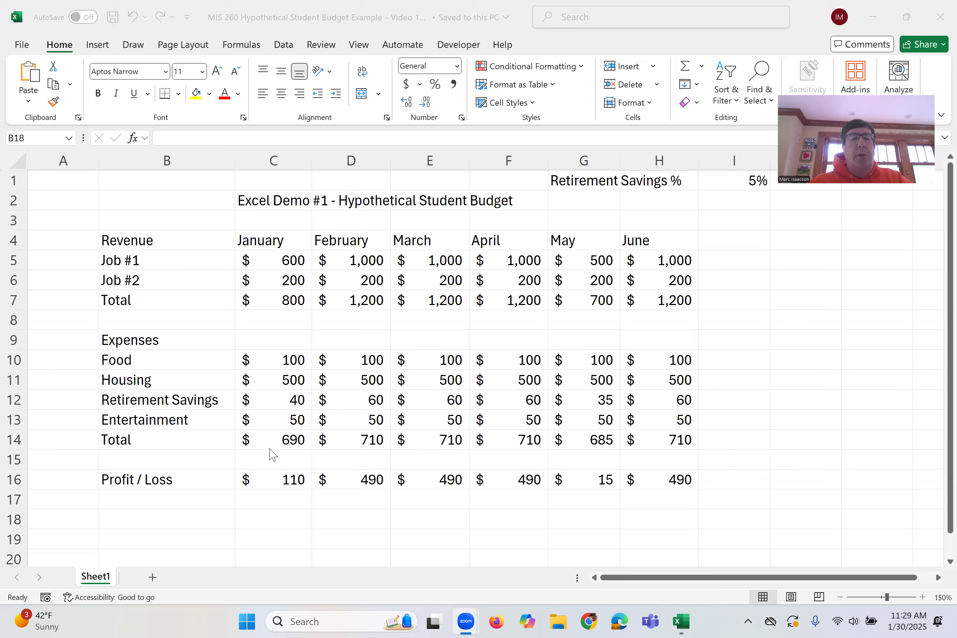
# Step: Inspect the formula behind January's expense total in C14 without changing it
pyautogui.doubleClick(268, 439)
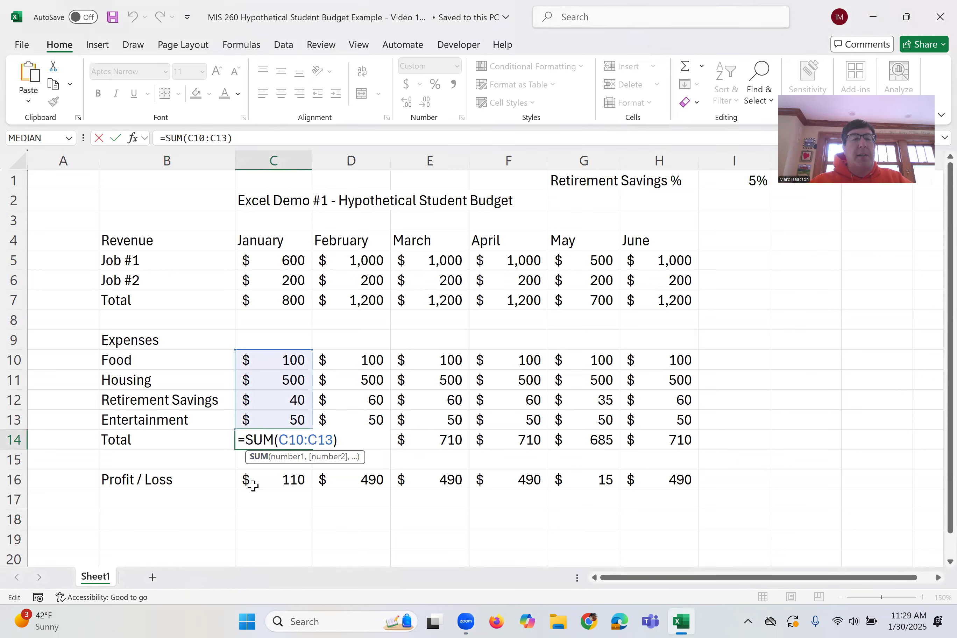
pyautogui.click(274, 515)
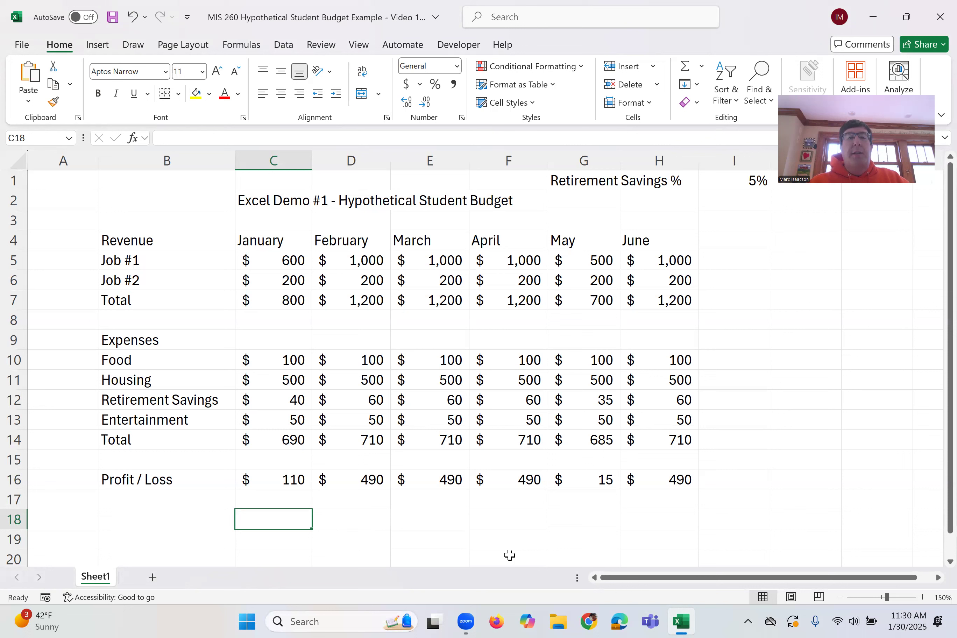
pyautogui.doubleClick(282, 439)
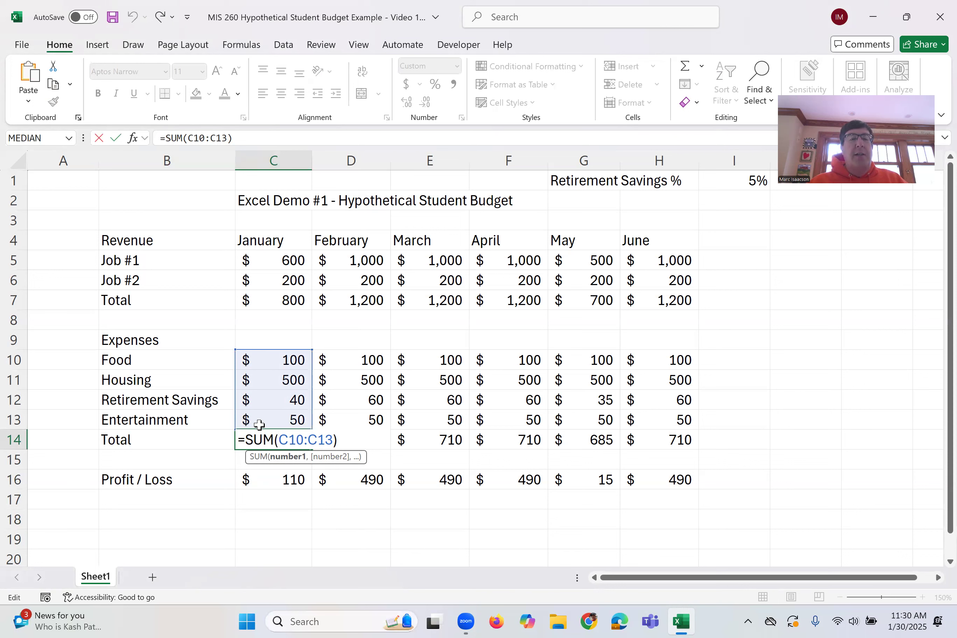
pyautogui.hotkey('ctrl', 'Return')
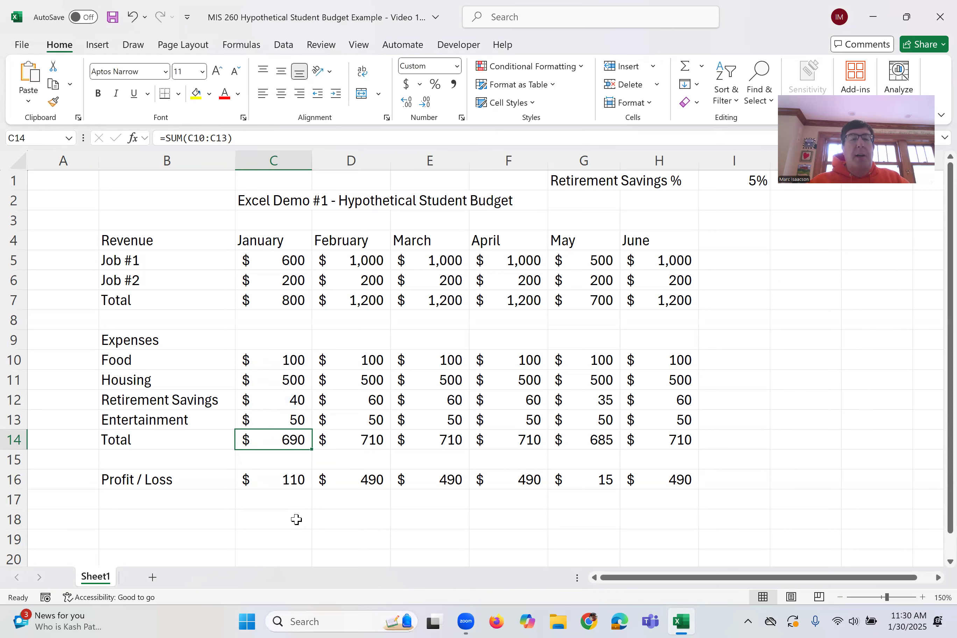
pyautogui.click(297, 519)
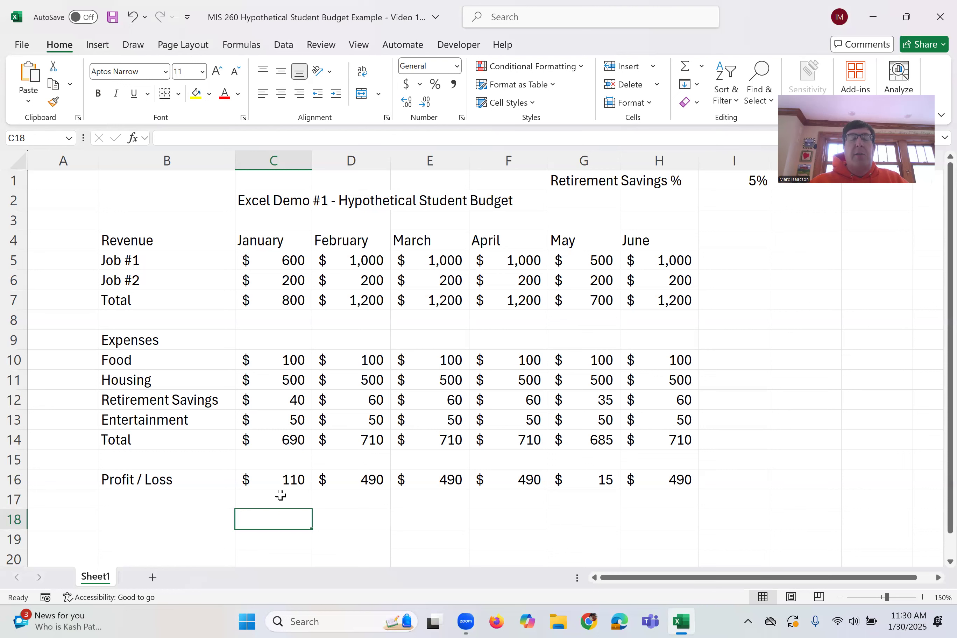
# Step: Show the formulas in all cells of the sheet, and switch back to displaying values
pyautogui.hotkey('ctrl', '`')
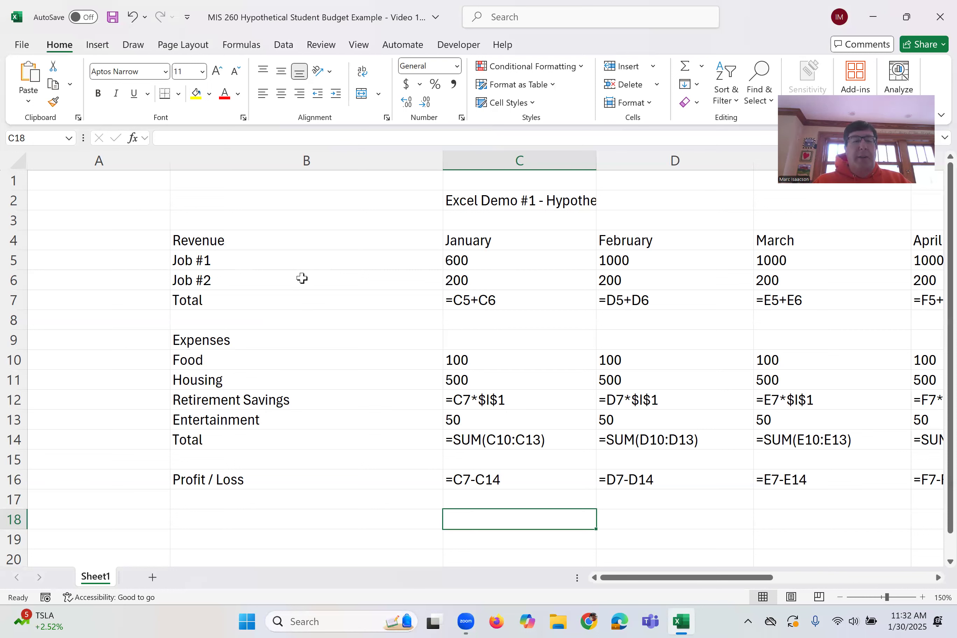
pyautogui.hotkey('ctrl', '`')
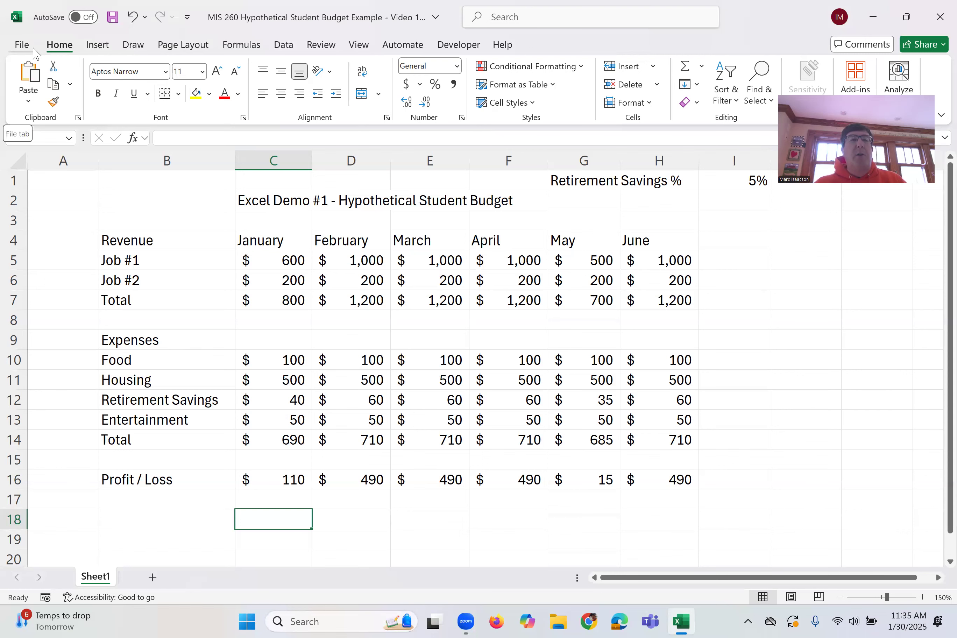
# Step: Open the print preview of the budget sheet and look through both of its pages
pyautogui.click(23, 45)
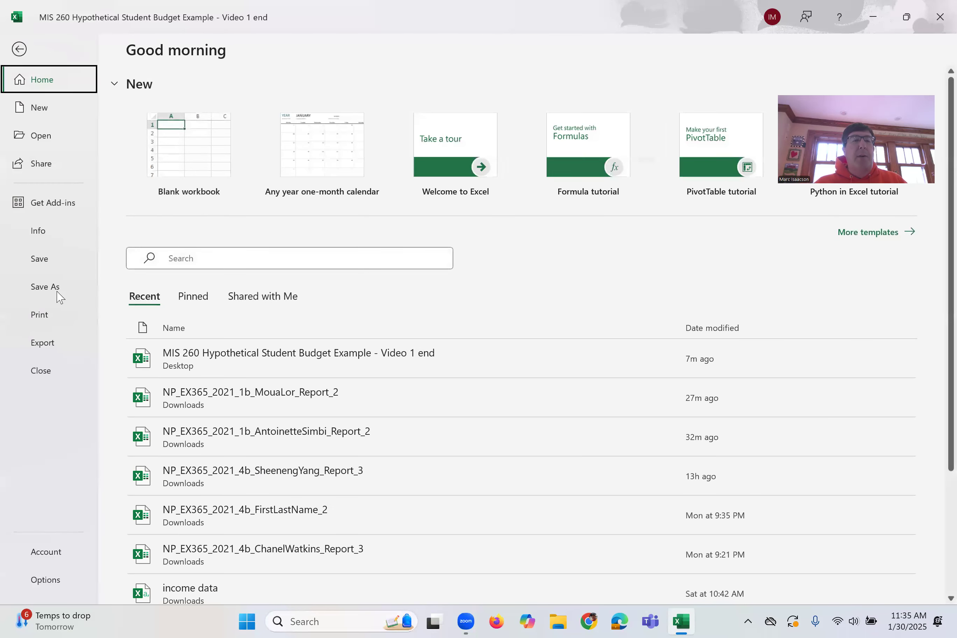
pyautogui.click(47, 317)
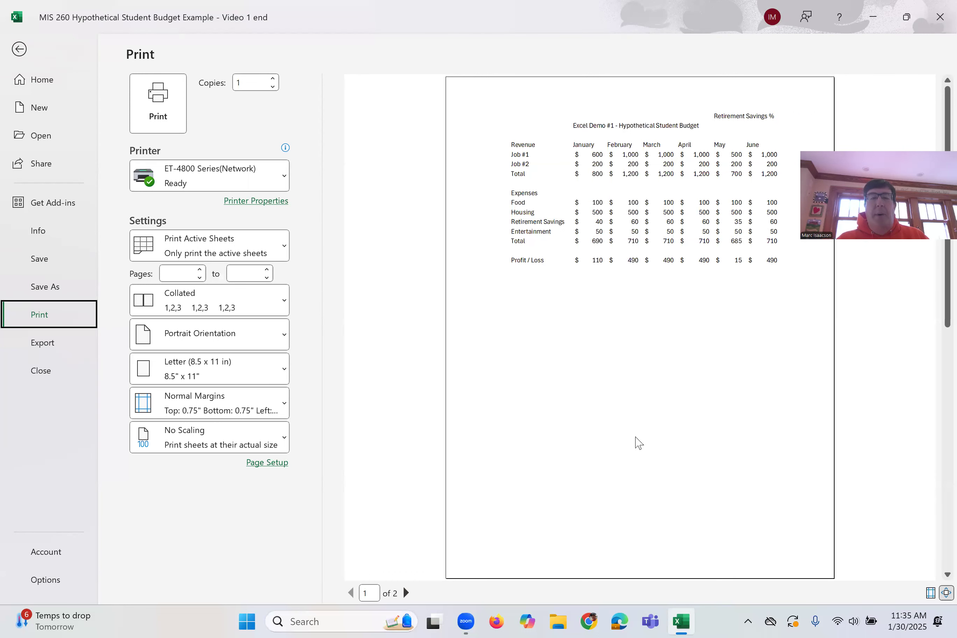
pyautogui.click(405, 592)
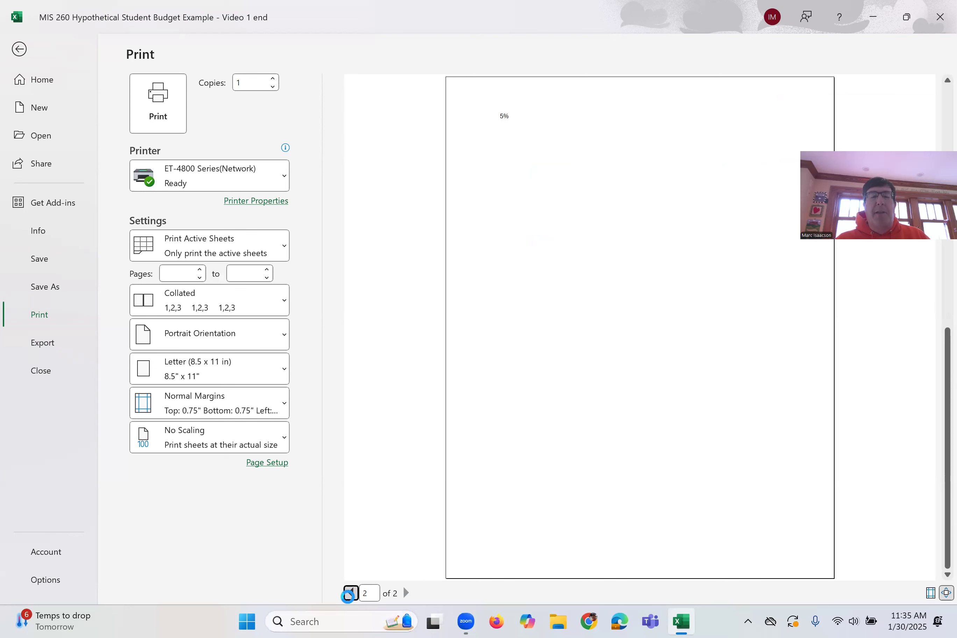
pyautogui.click(350, 593)
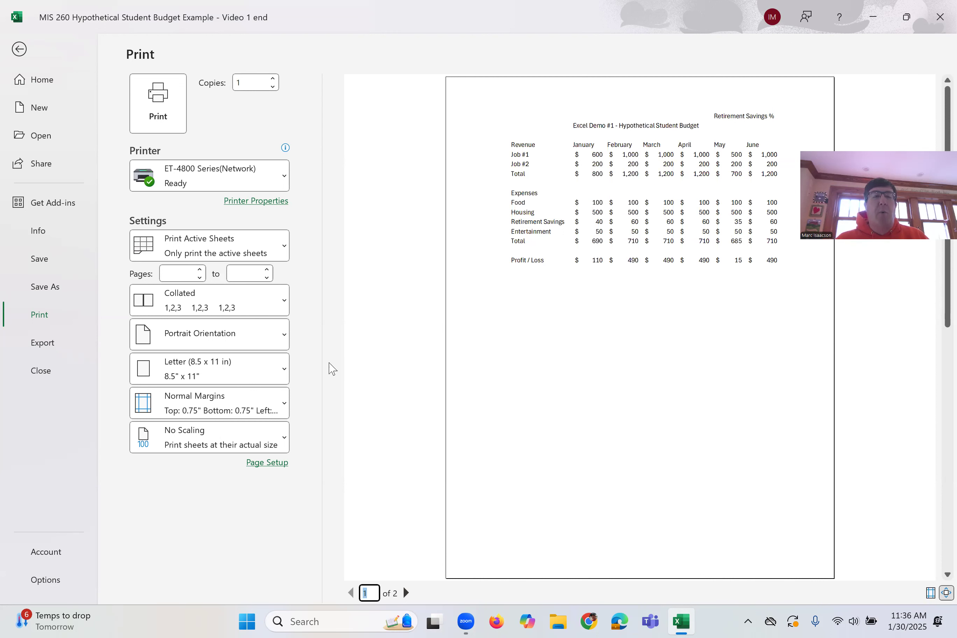
# Step: Set the printout to Landscape Orientation and check the orientation setting from the worksheet
pyautogui.click(271, 337)
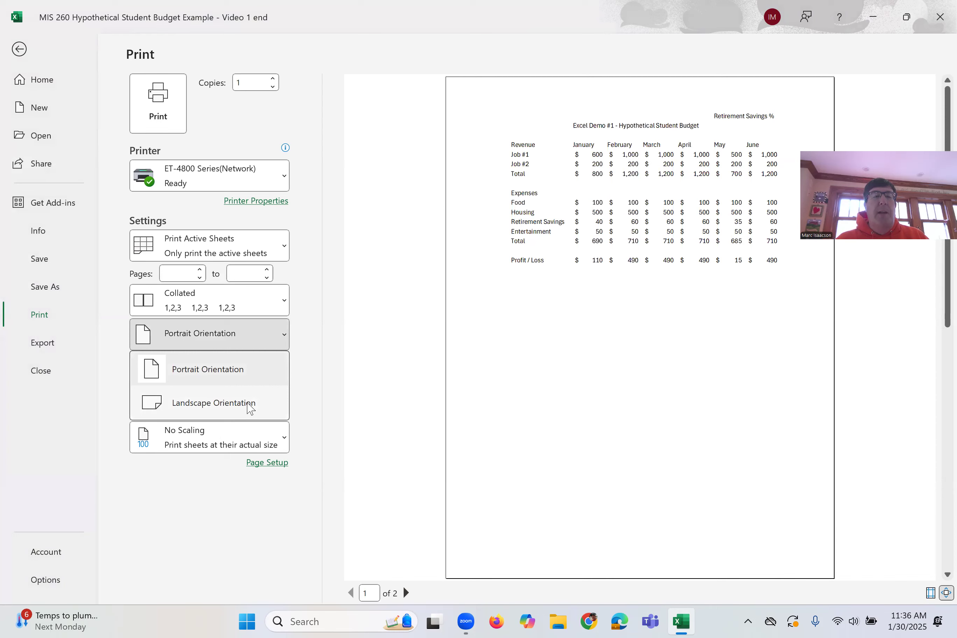
pyautogui.click(249, 403)
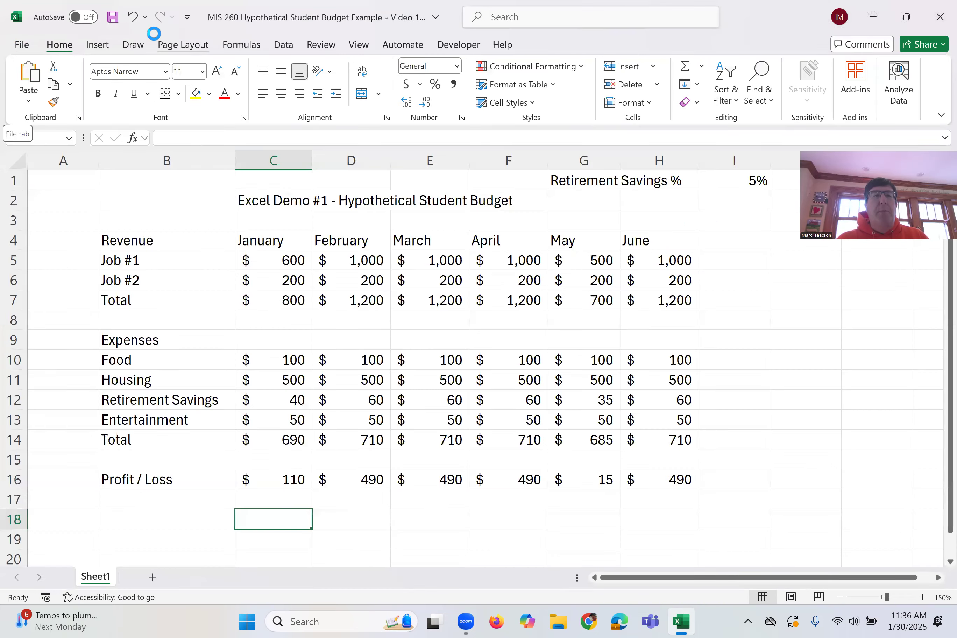
pyautogui.click(178, 49)
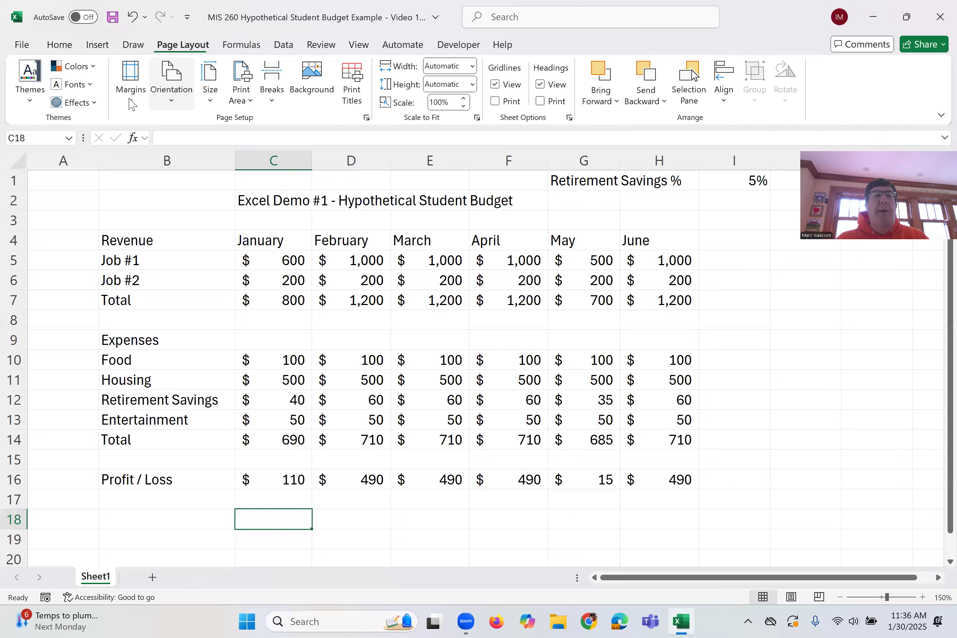
pyautogui.click(176, 103)
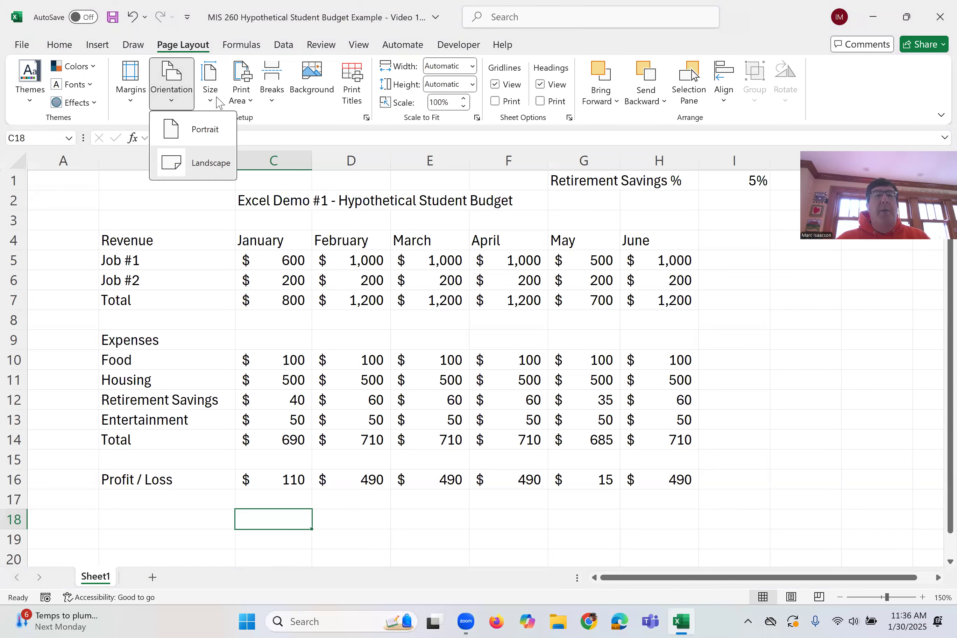
# Step: Set the single cell C18 as the print area, accepting the one-cell selection
pyautogui.click(246, 104)
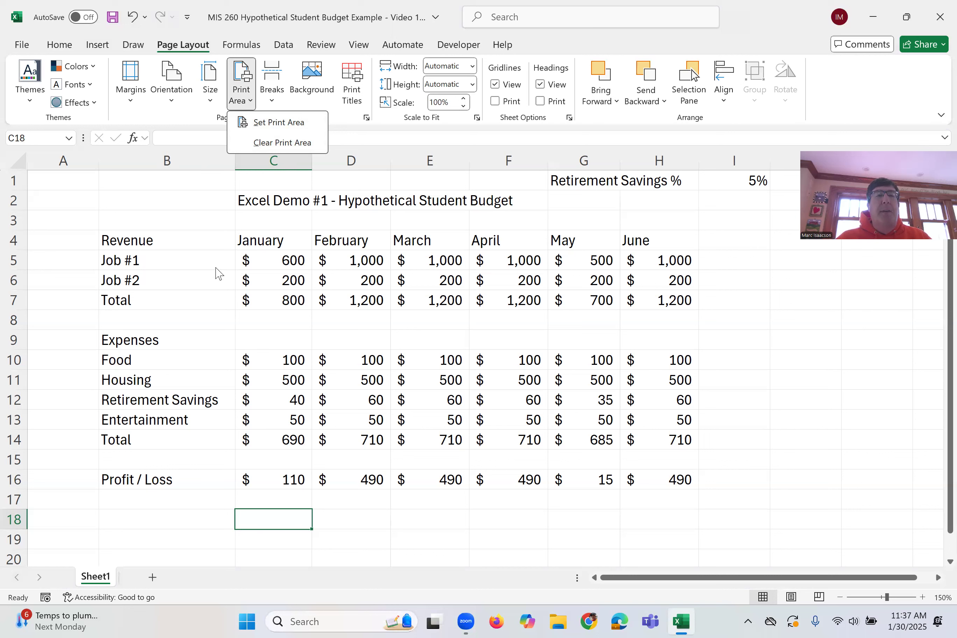
pyautogui.click(281, 89)
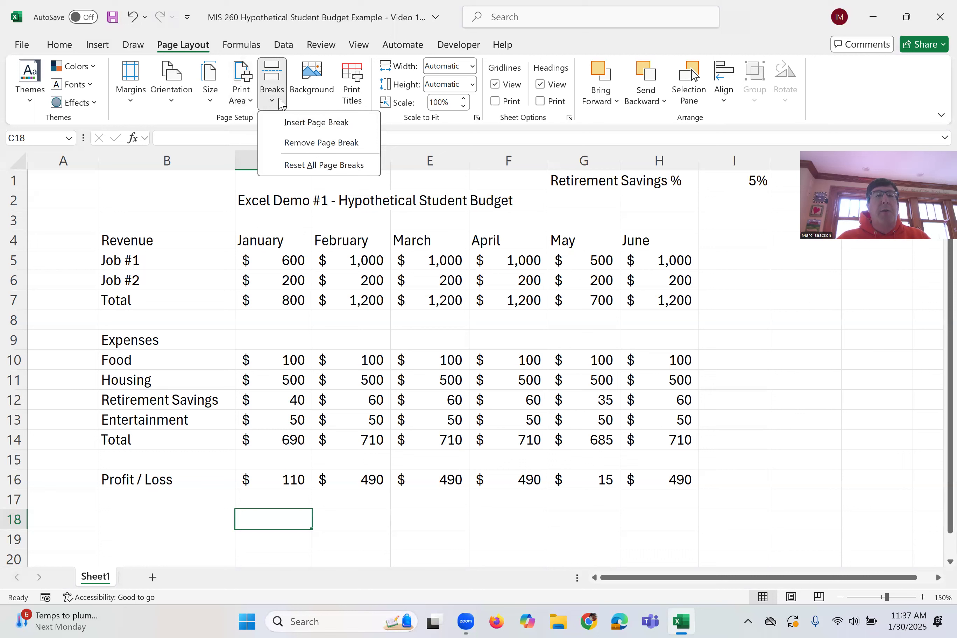
pyautogui.click(242, 98)
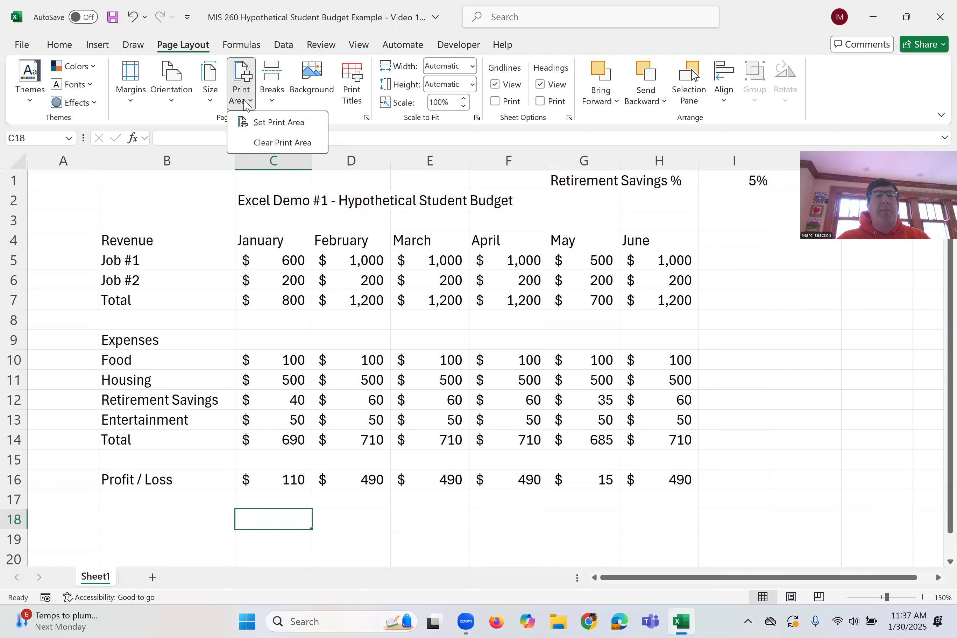
pyautogui.click(280, 123)
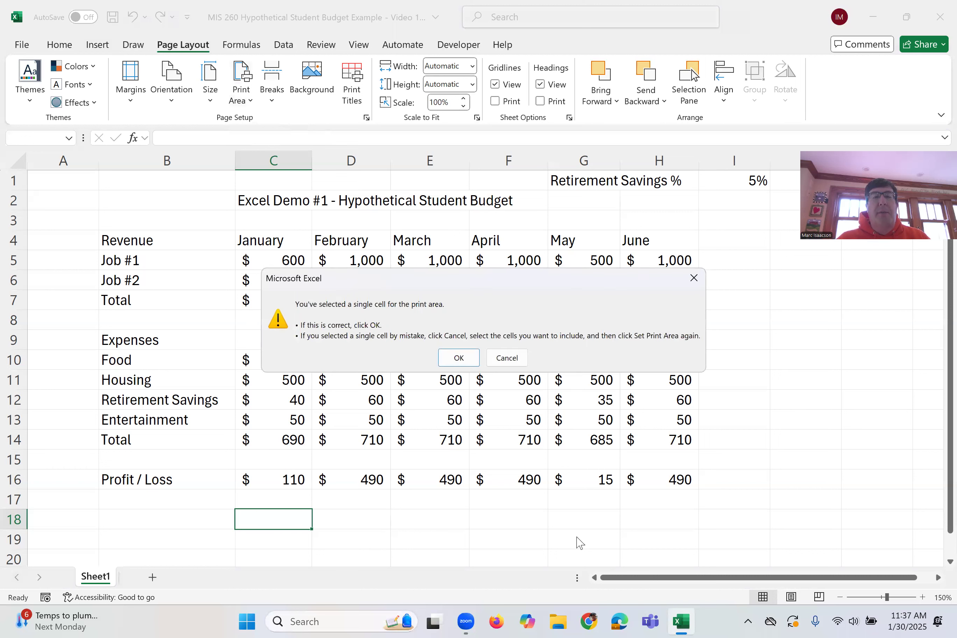
pyautogui.click(458, 357)
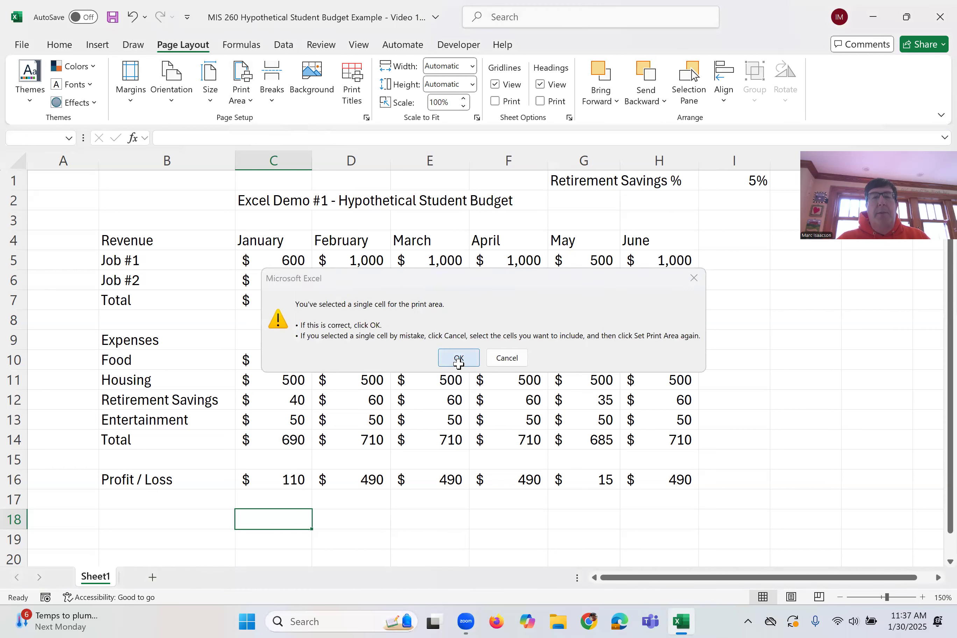
pyautogui.click(247, 274)
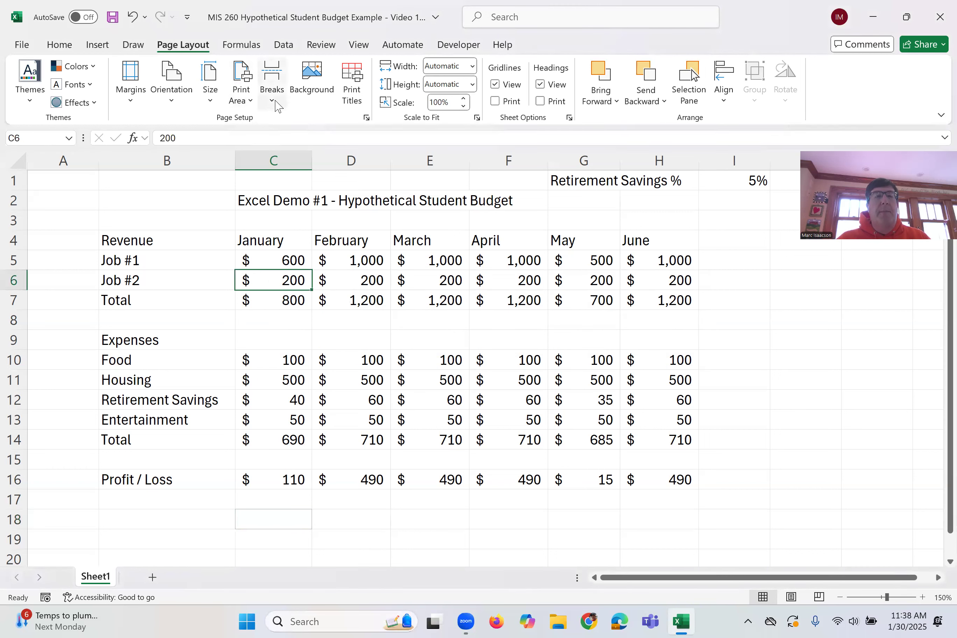
pyautogui.click(243, 100)
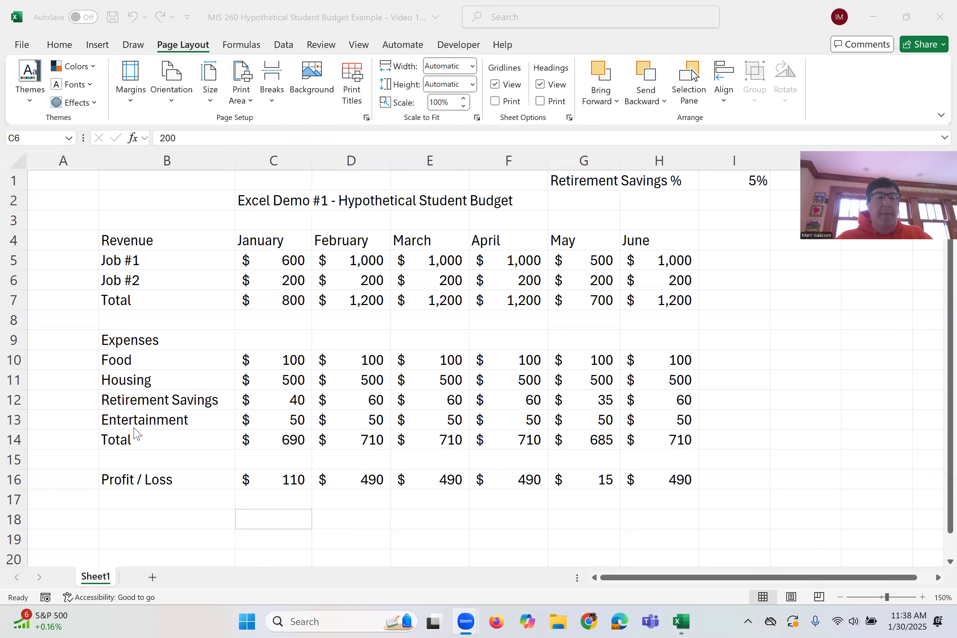
# Step: Rename the worksheet Sheet1 as Budget
pyautogui.click(101, 577)
pyautogui.doubleClick(104, 578)
pyautogui.write('Budget')
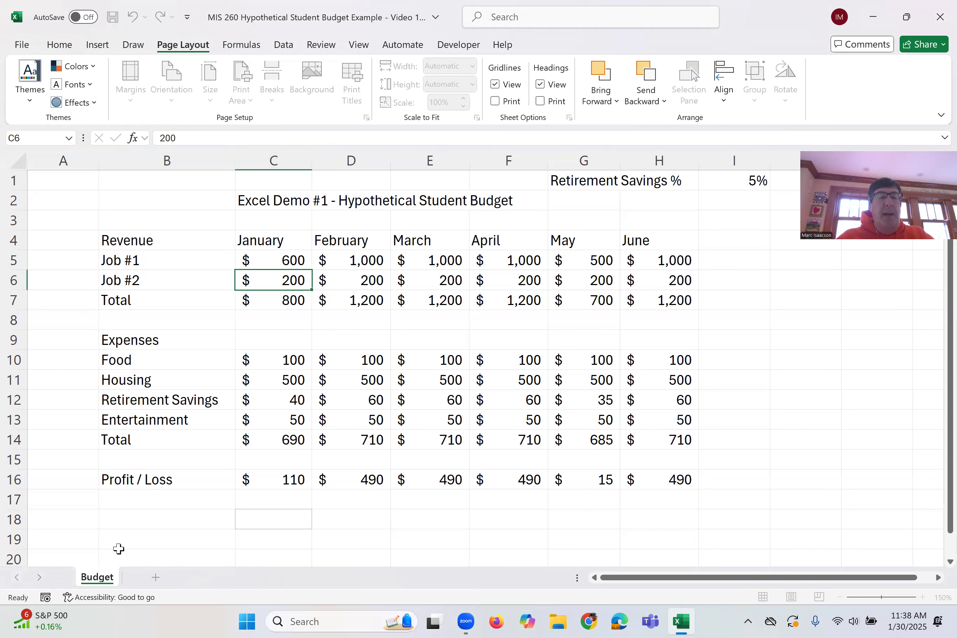
pyautogui.click(119, 547)
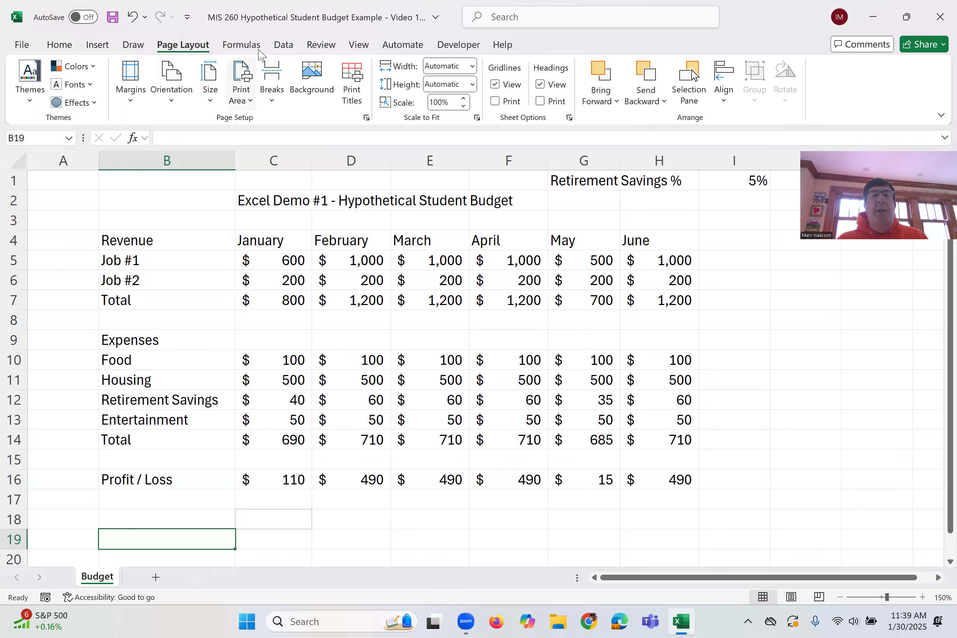
# Step: Show the sheet in Page Break Preview and set A1:I8, covering the title and revenue section, as the print area
pyautogui.click(358, 44)
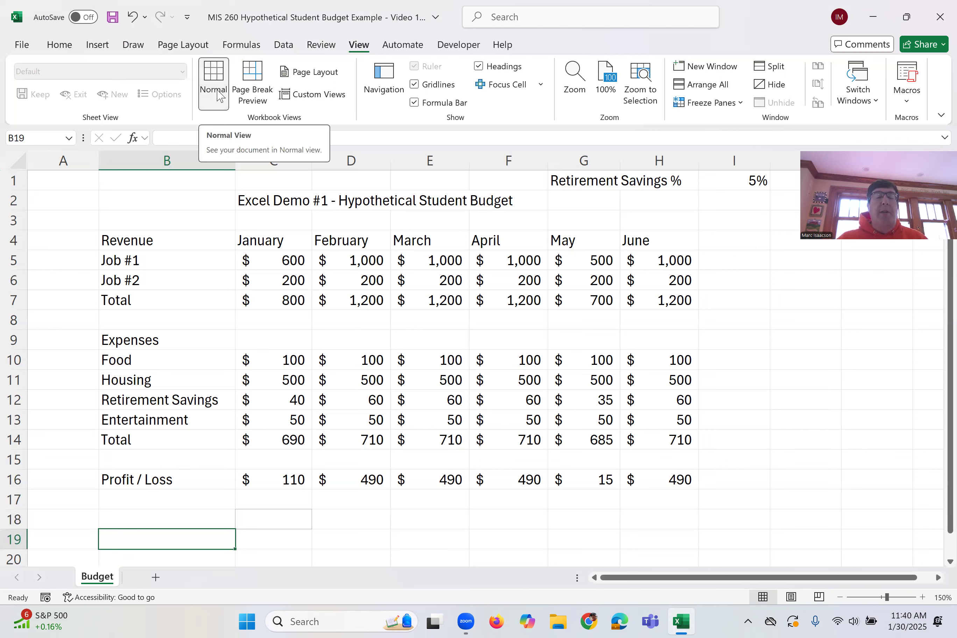
pyautogui.click(257, 85)
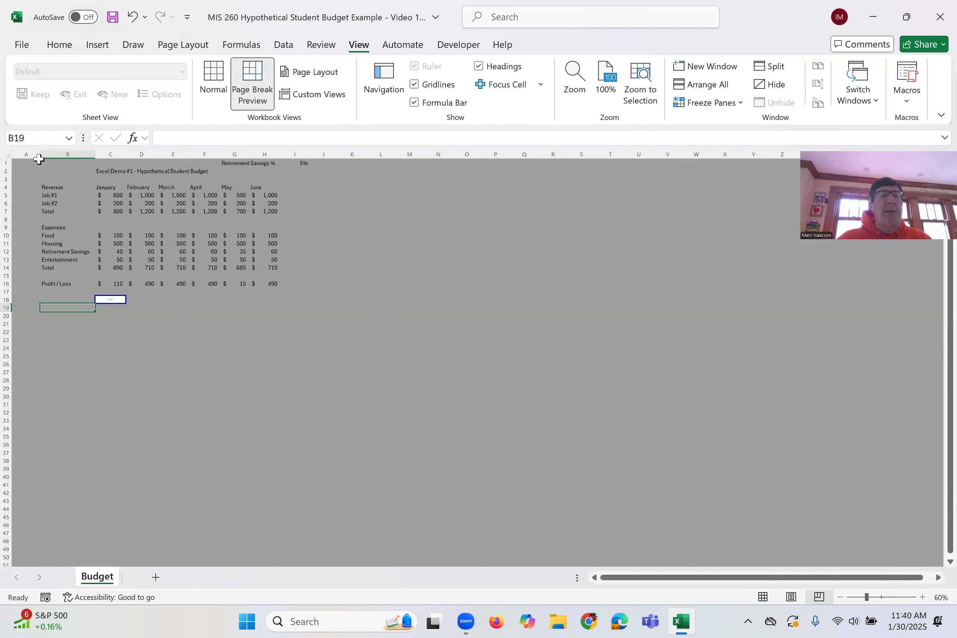
pyautogui.moveTo(25, 163); pyautogui.dragTo(292, 226)
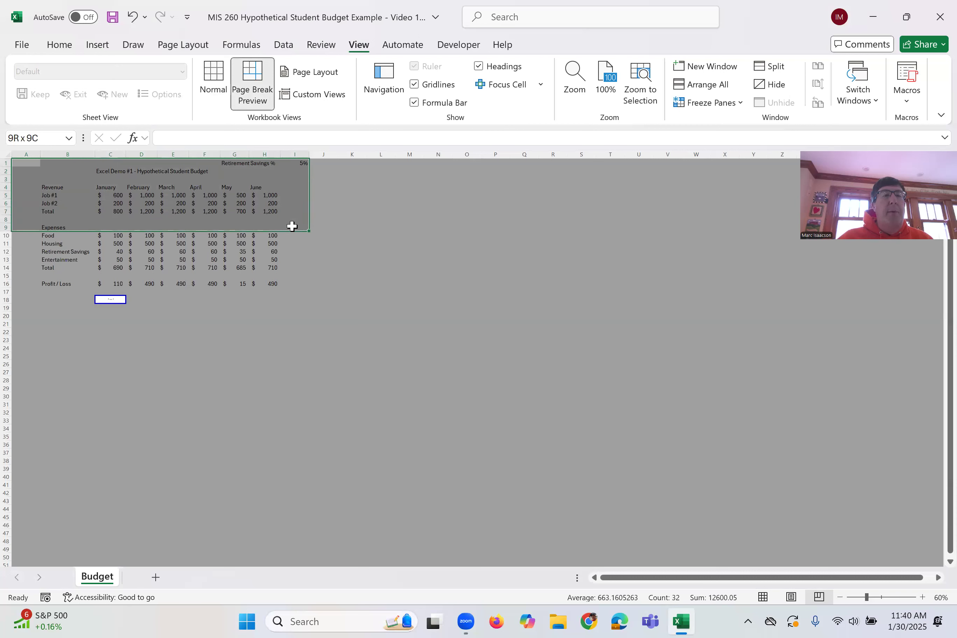
pyautogui.moveTo(292, 226); pyautogui.dragTo(298, 217)
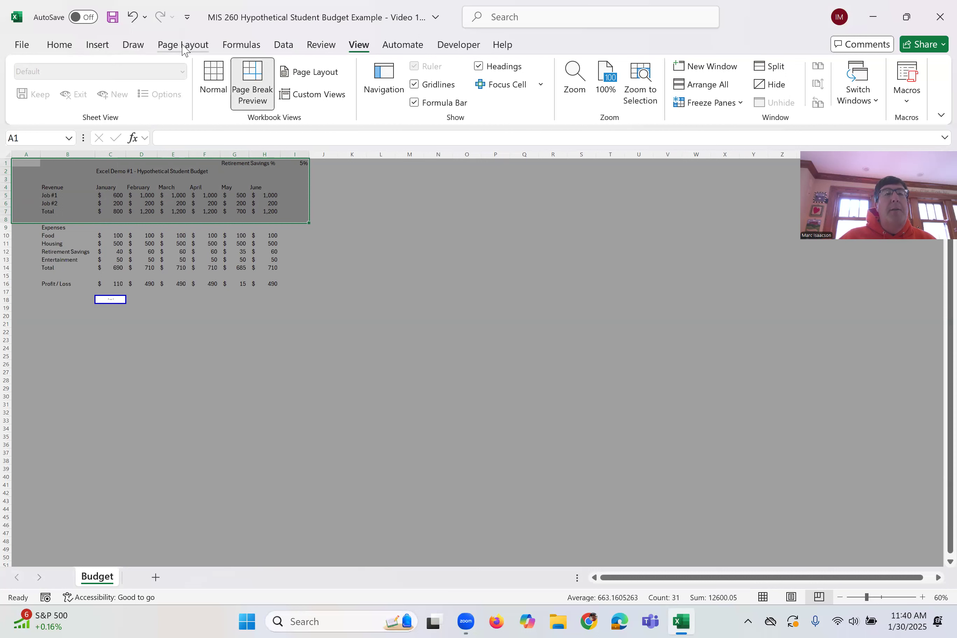
pyautogui.click(201, 52)
pyautogui.click(241, 89)
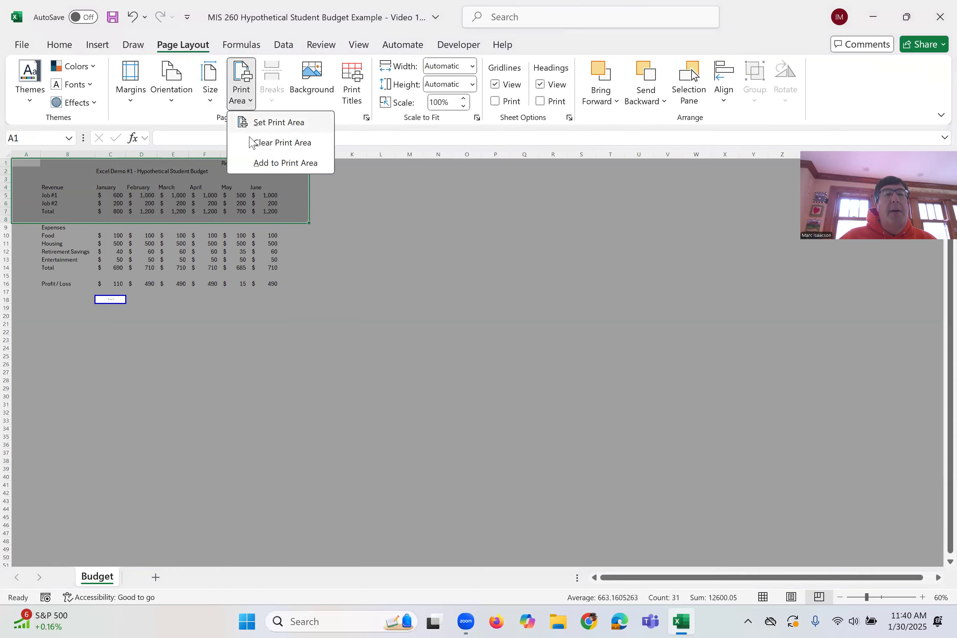
pyautogui.click(277, 129)
pyautogui.click(341, 284)
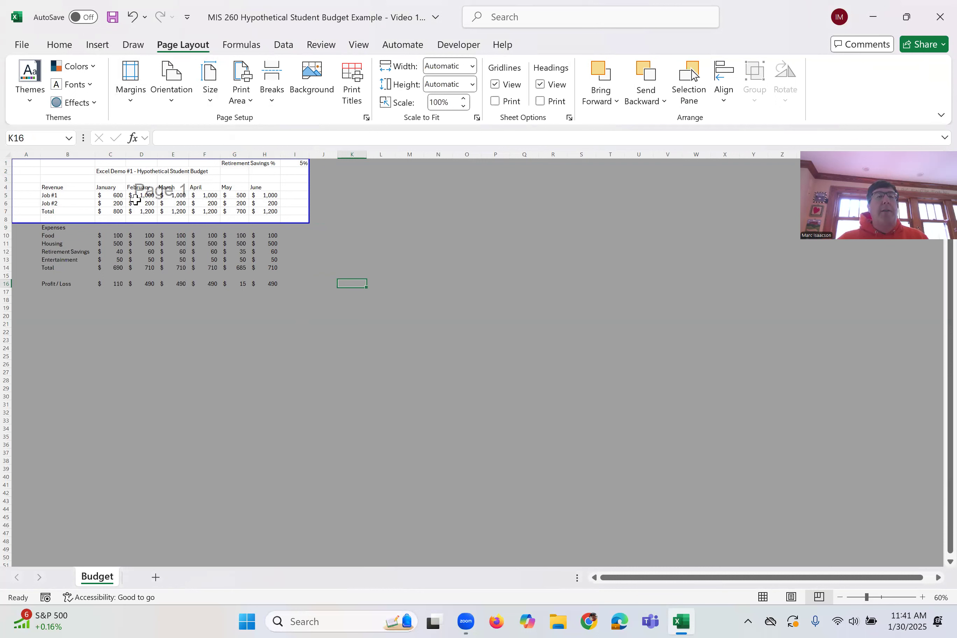
# Step: Clear the print area and return the Budget sheet to Normal view
pyautogui.click(247, 98)
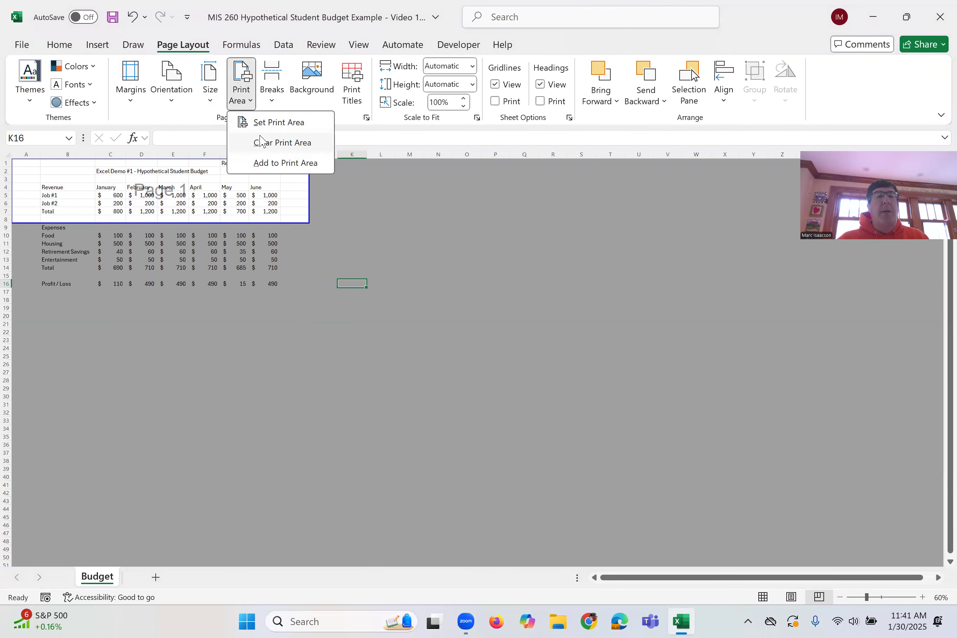
pyautogui.click(282, 143)
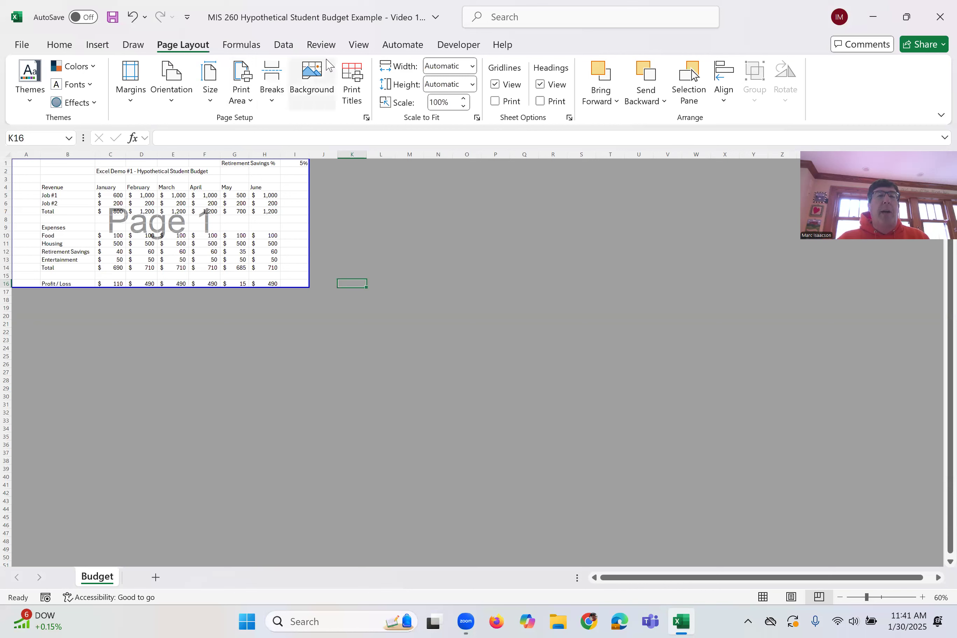
pyautogui.click(358, 44)
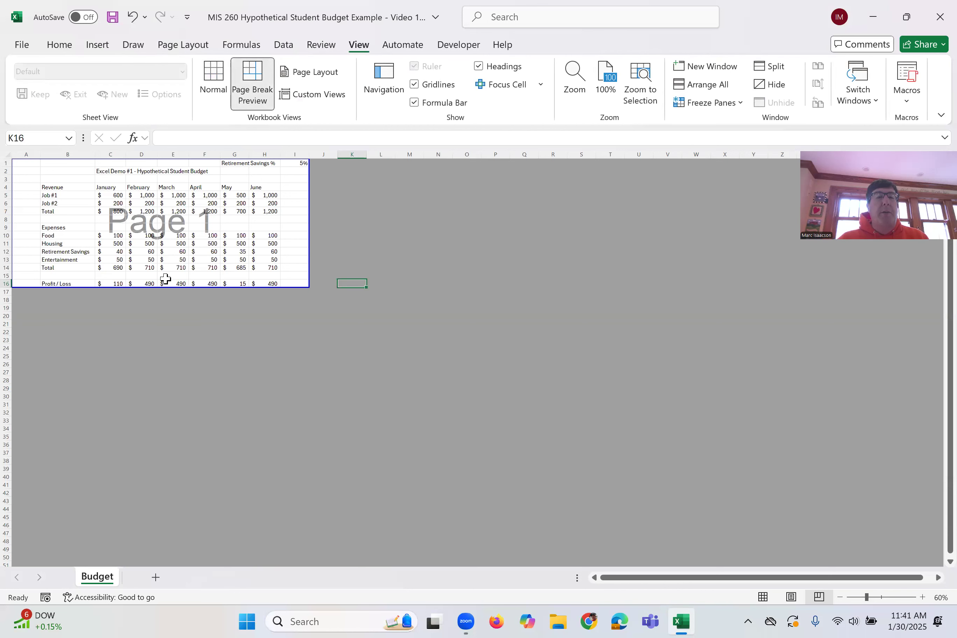
pyautogui.moveTo(139, 287)
pyautogui.mouseDown()
pyautogui.moveTo(156, 226)
pyautogui.moveTo(155, 286)
pyautogui.mouseUp()
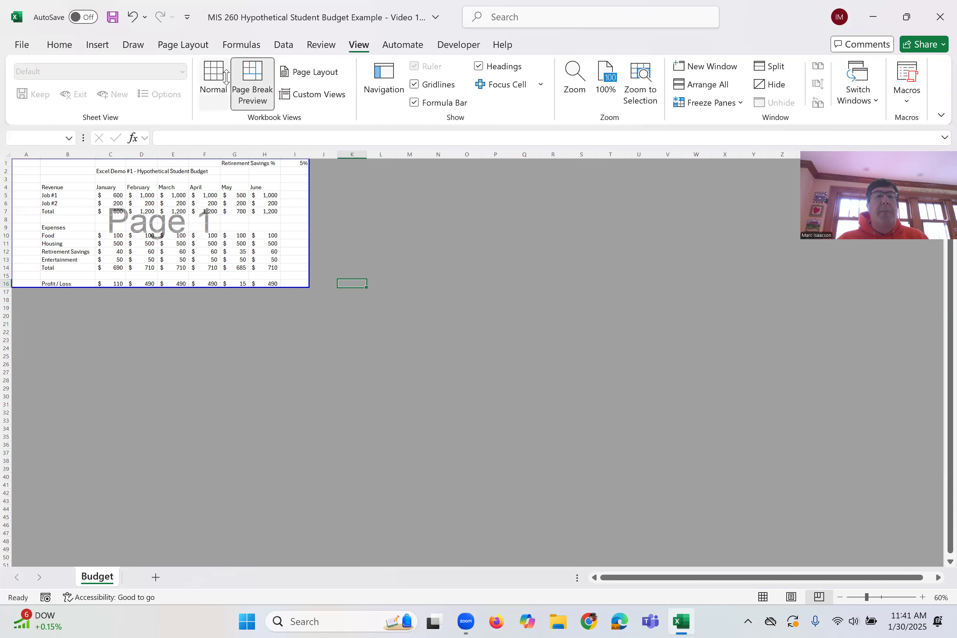
pyautogui.click(216, 76)
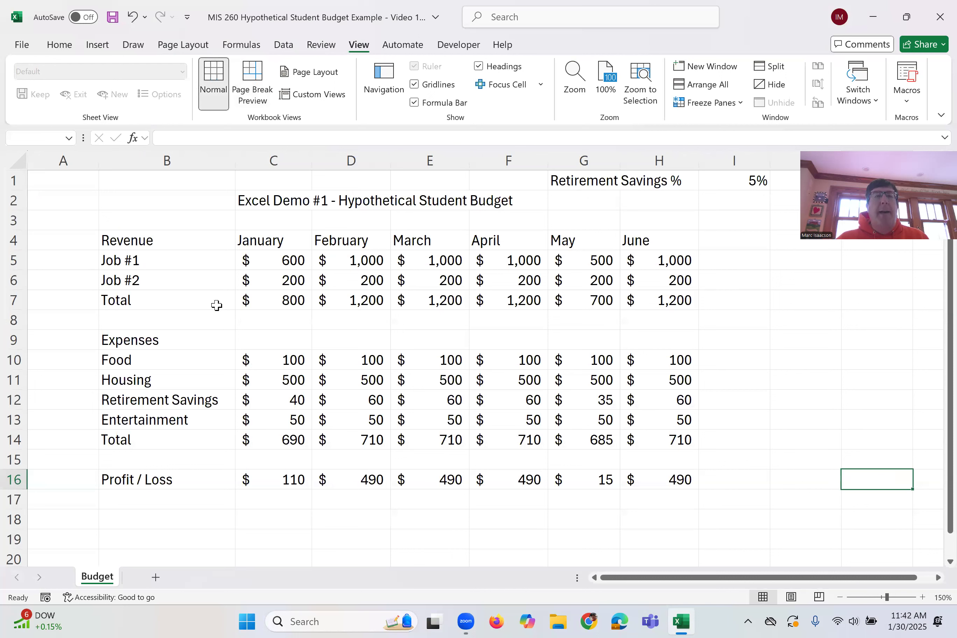
# Step: Show the Budget sheet in Page Layout view and insert the current date in the left section of the page header
pyautogui.click(172, 48)
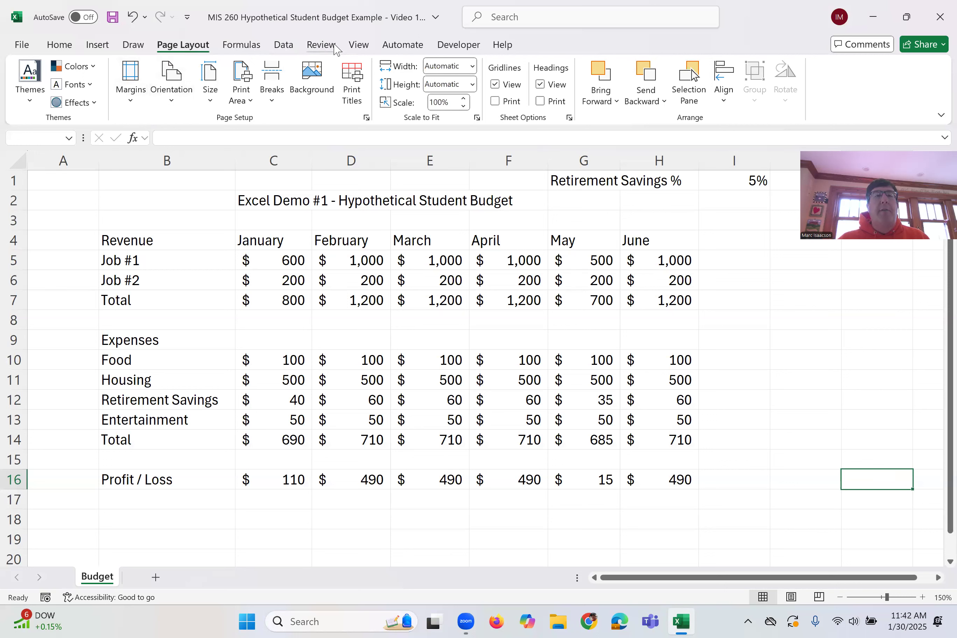
pyautogui.click(359, 46)
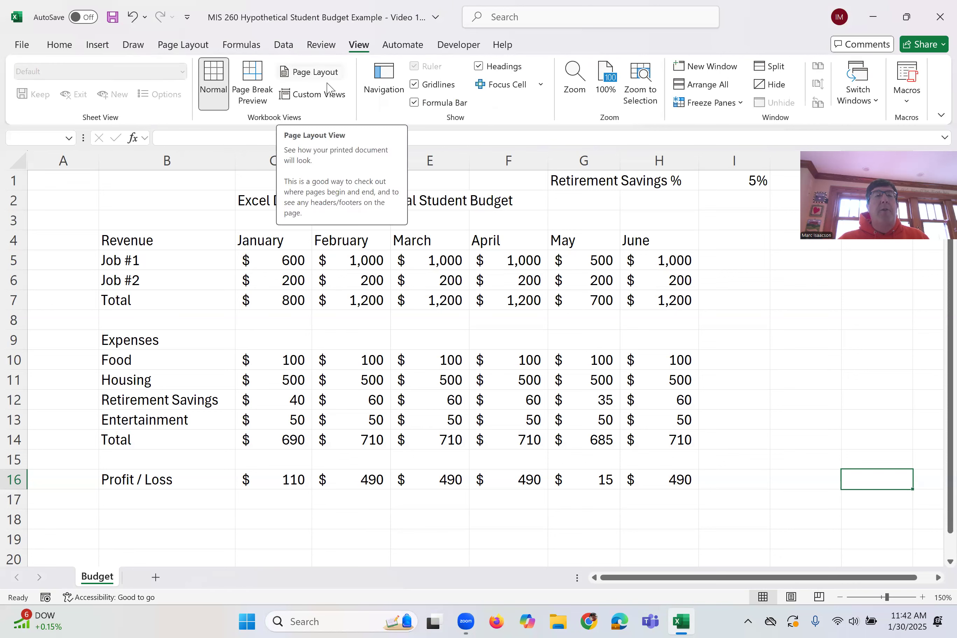
pyautogui.click(315, 73)
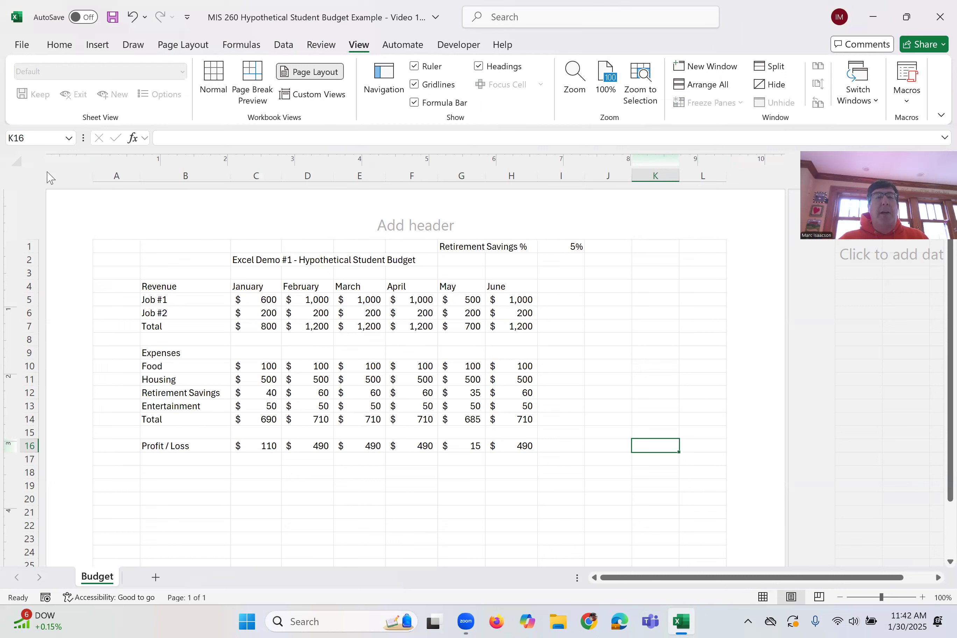
pyautogui.click(221, 224)
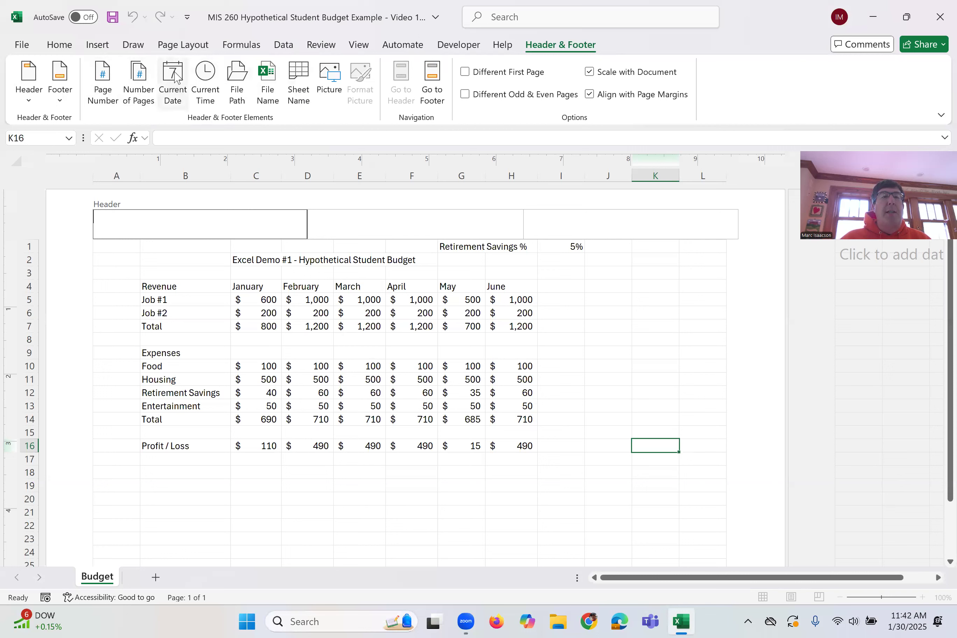
pyautogui.click(172, 88)
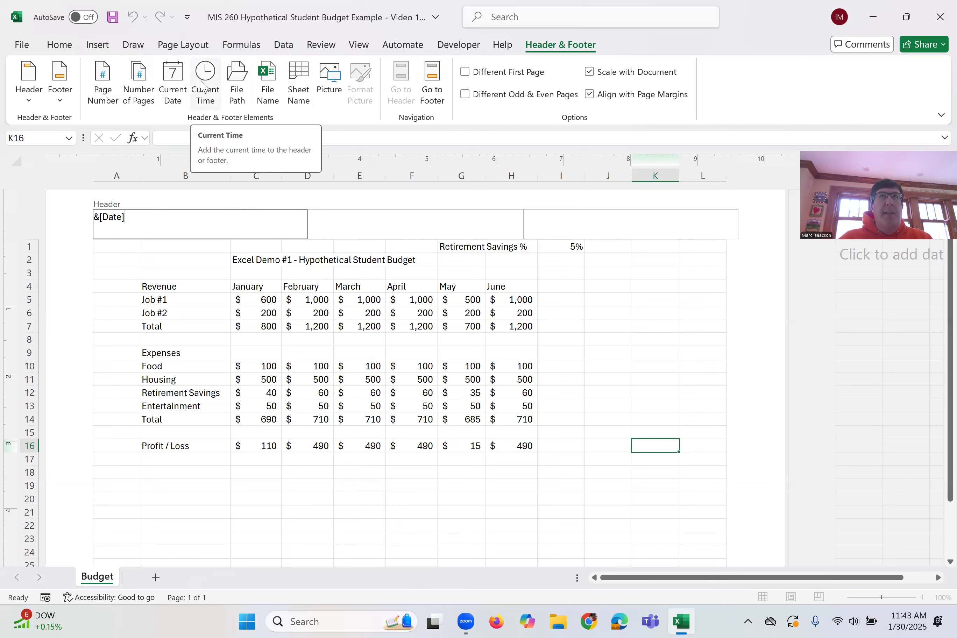
pyautogui.click(124, 263)
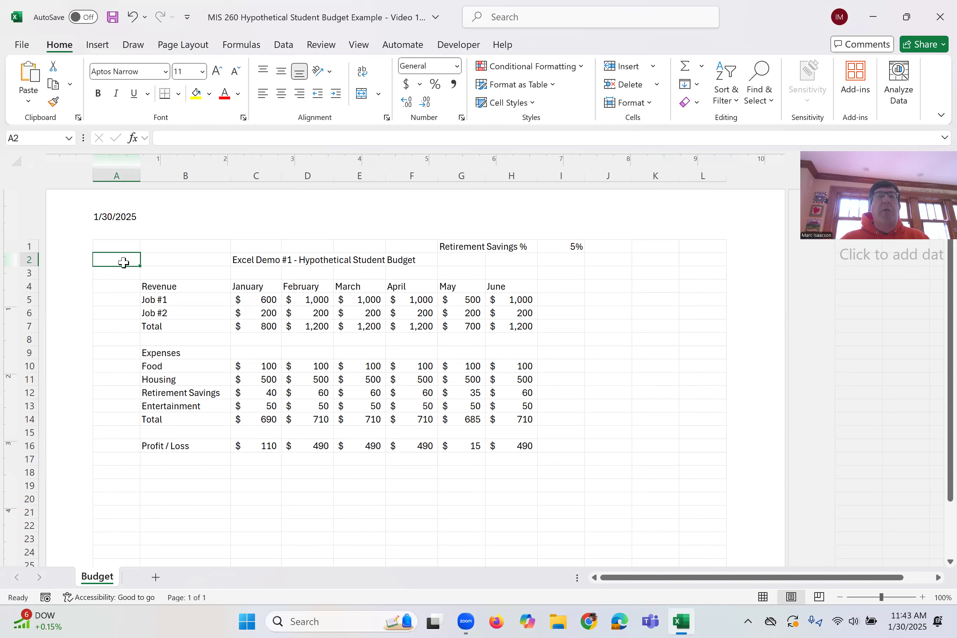
# Step: Insert the file path in the right section of the page header and return to the worksheet cells
pyautogui.click(140, 217)
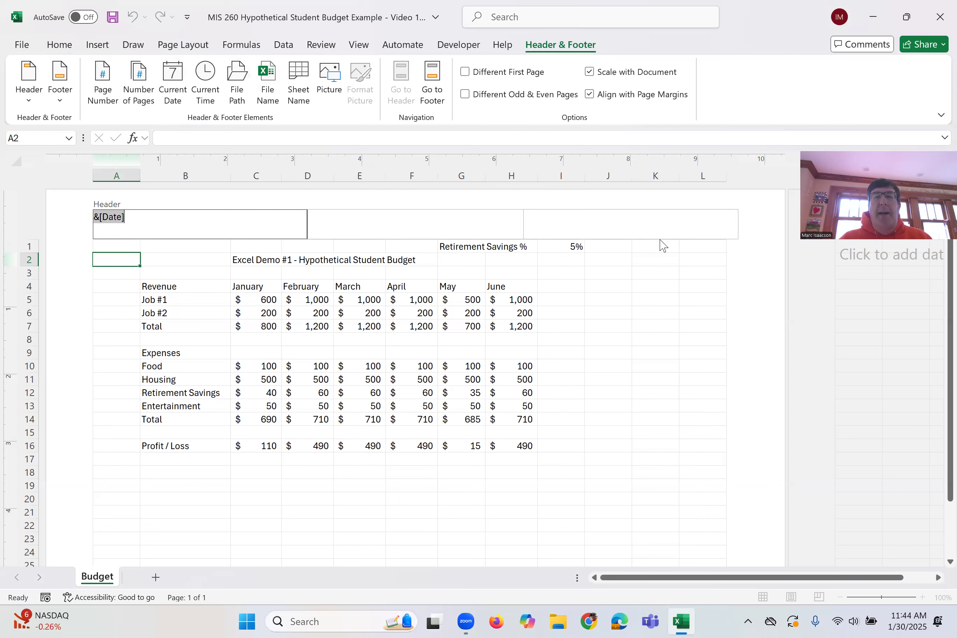
pyautogui.click(633, 223)
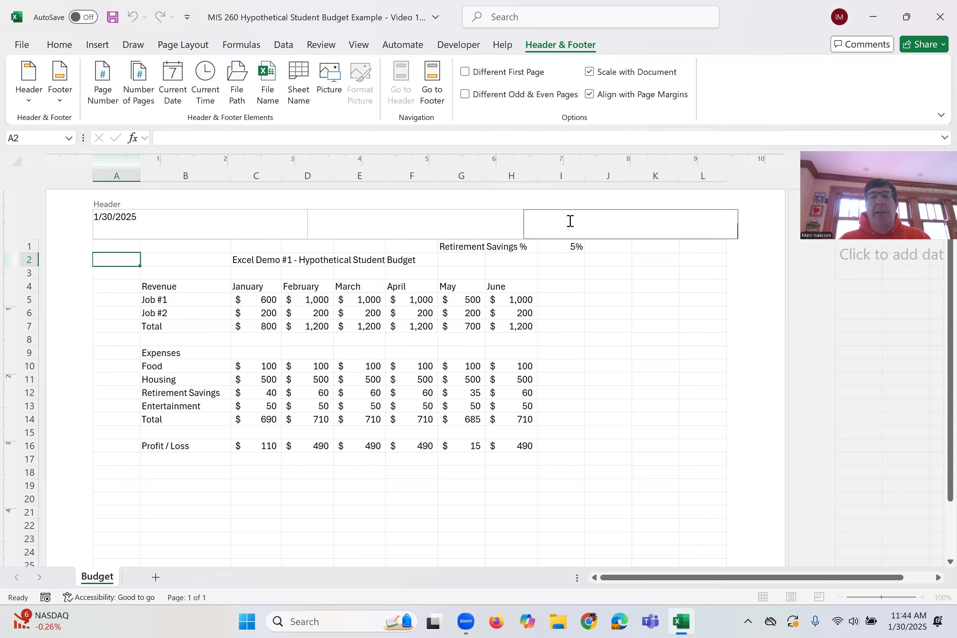
pyautogui.click(237, 94)
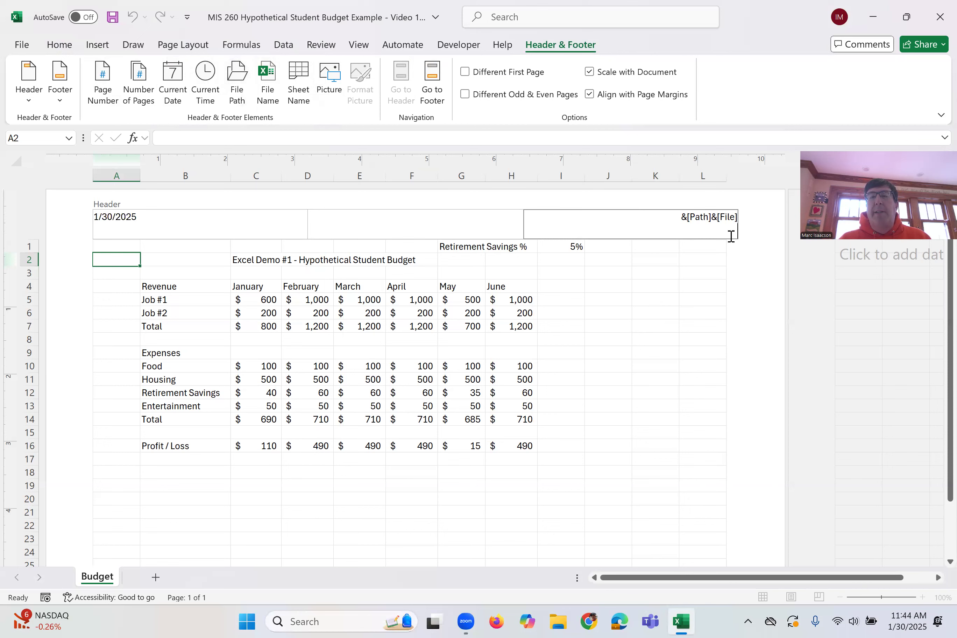
pyautogui.click(630, 342)
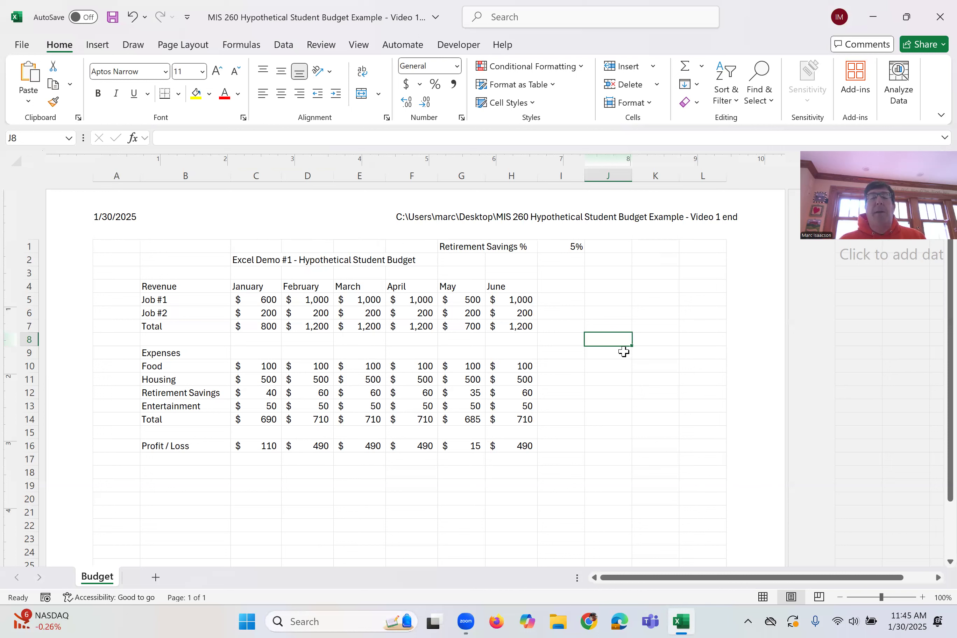
pyautogui.click(613, 312)
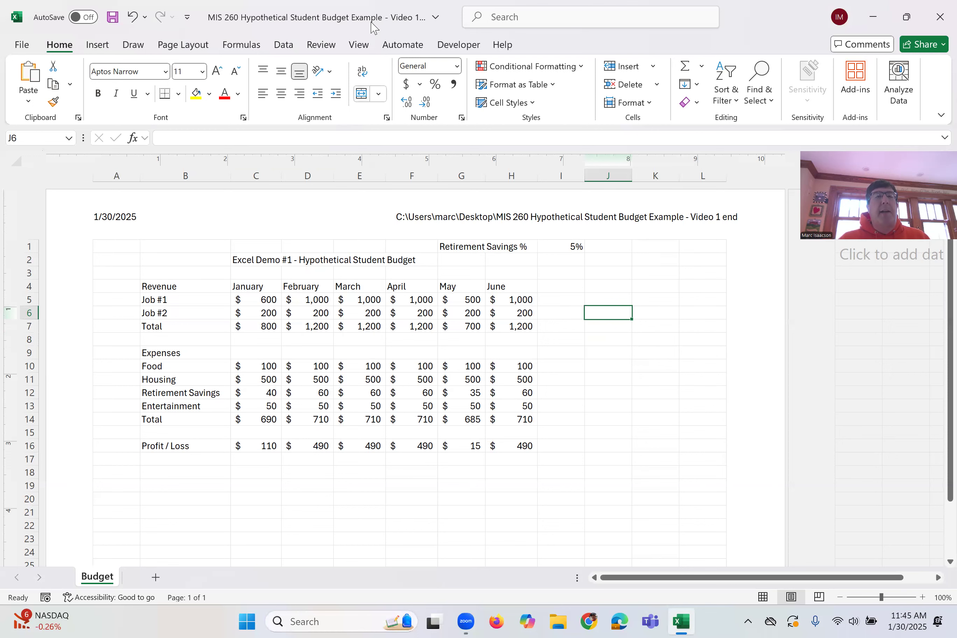
pyautogui.scroll(-3, 376, 506)
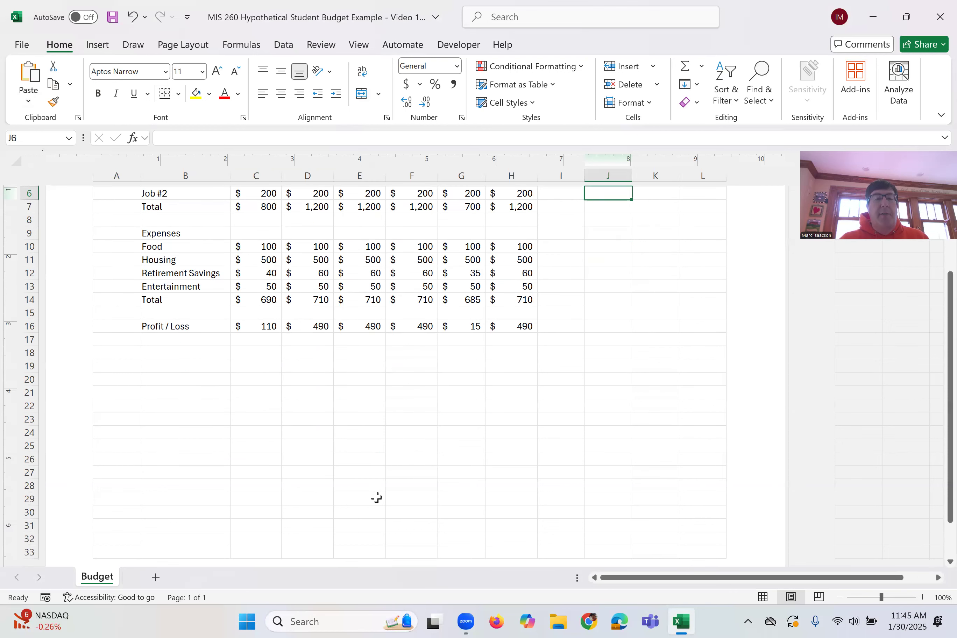
pyautogui.scroll(-4, 376, 497)
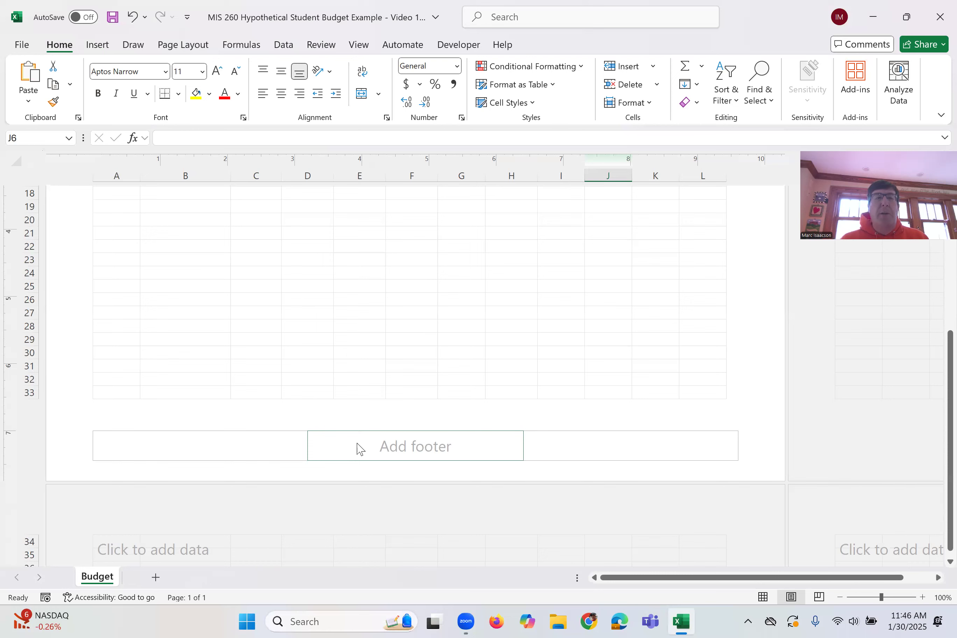
pyautogui.scroll(5, 361, 449)
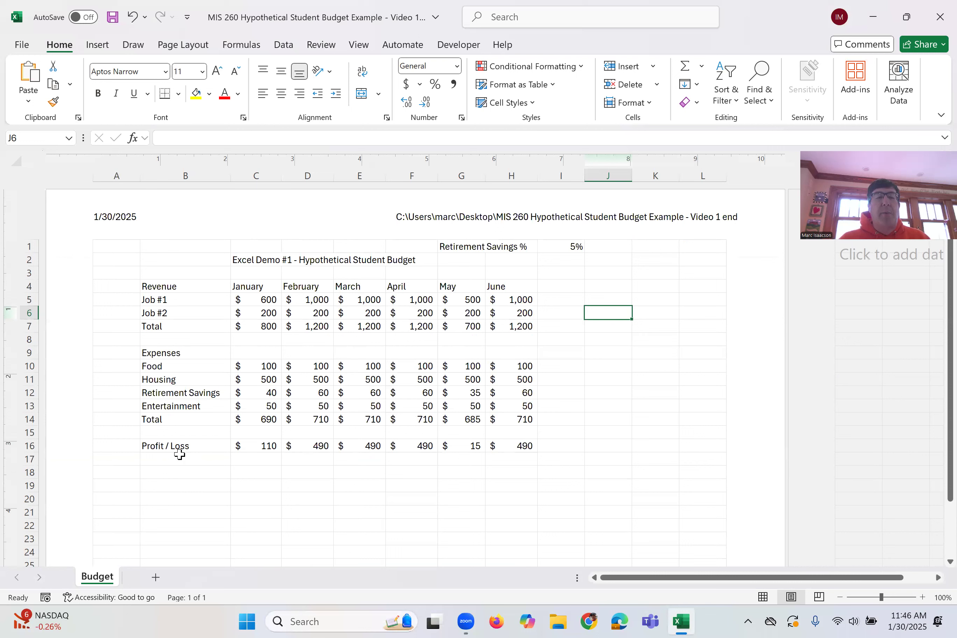
# Step: Fill the monthly expense totals in C14:H14 with the standard yellow color
pyautogui.moveTo(155, 445); pyautogui.dragTo(430, 448)
pyautogui.click(169, 419)
pyautogui.moveTo(251, 420); pyautogui.dragTo(509, 421)
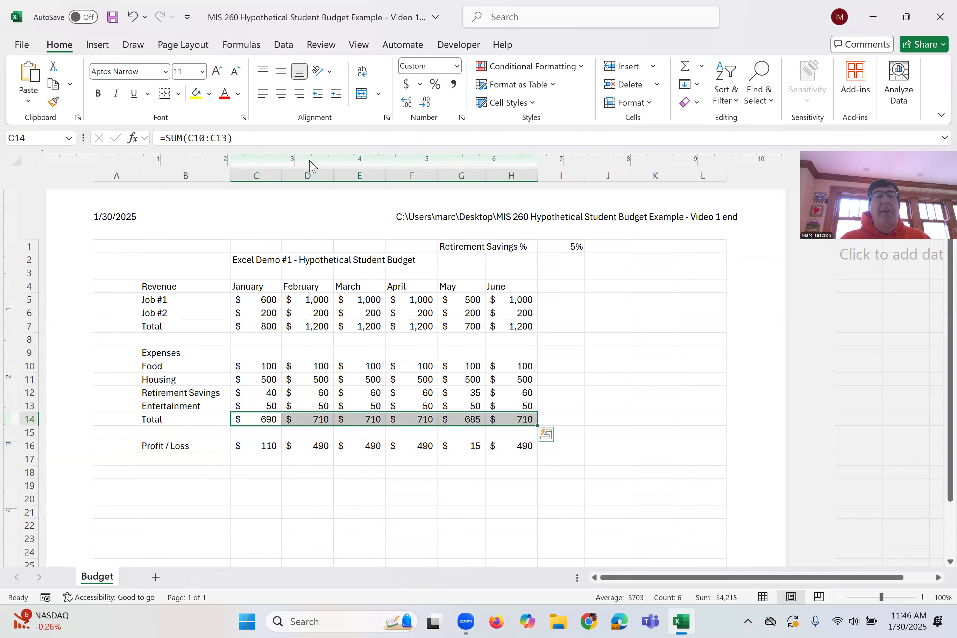
pyautogui.click(209, 94)
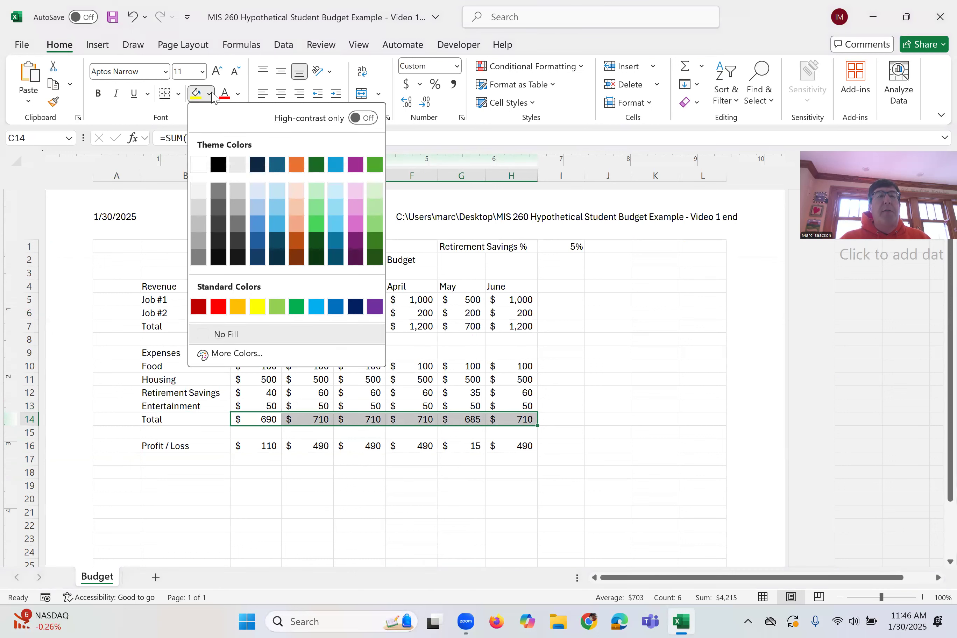
pyautogui.click(257, 306)
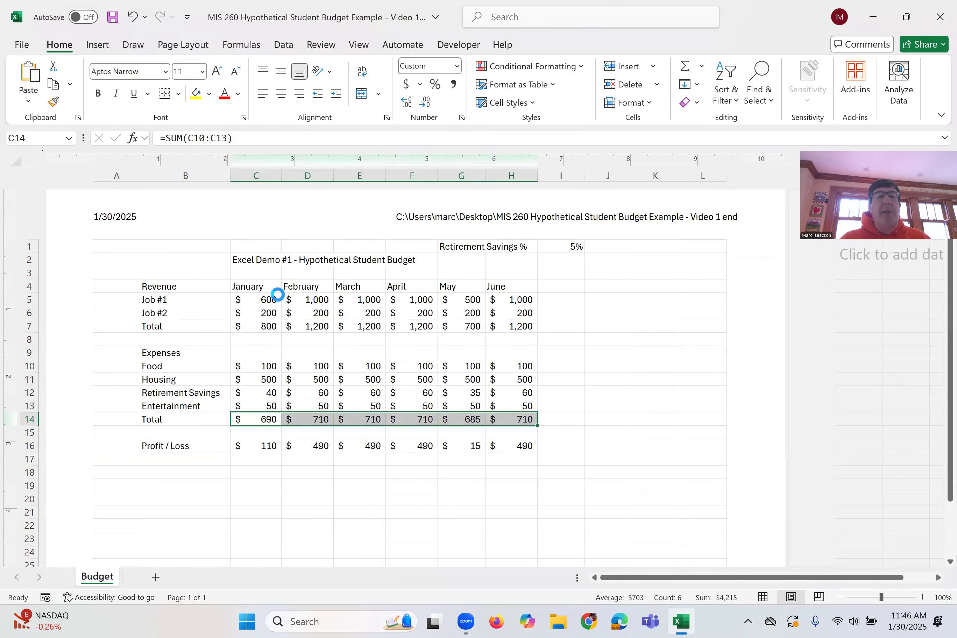
pyautogui.click(209, 94)
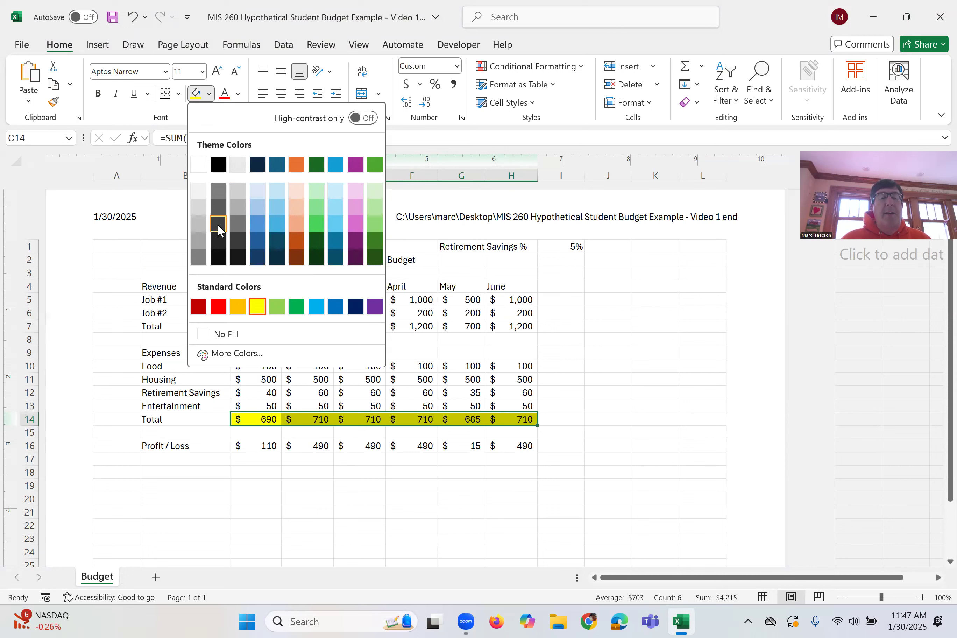
pyautogui.press('Escape')
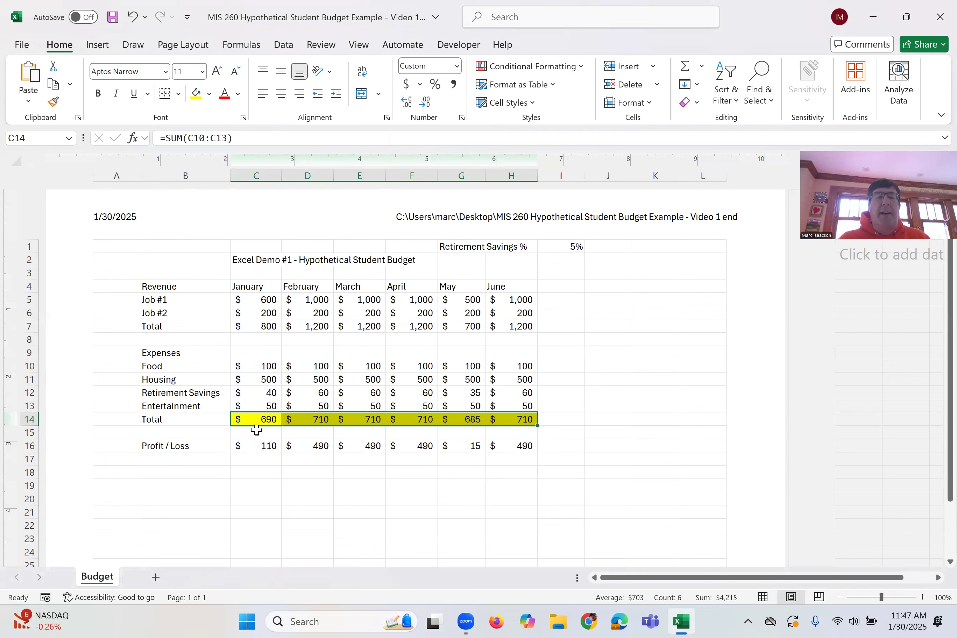
pyautogui.click(255, 416)
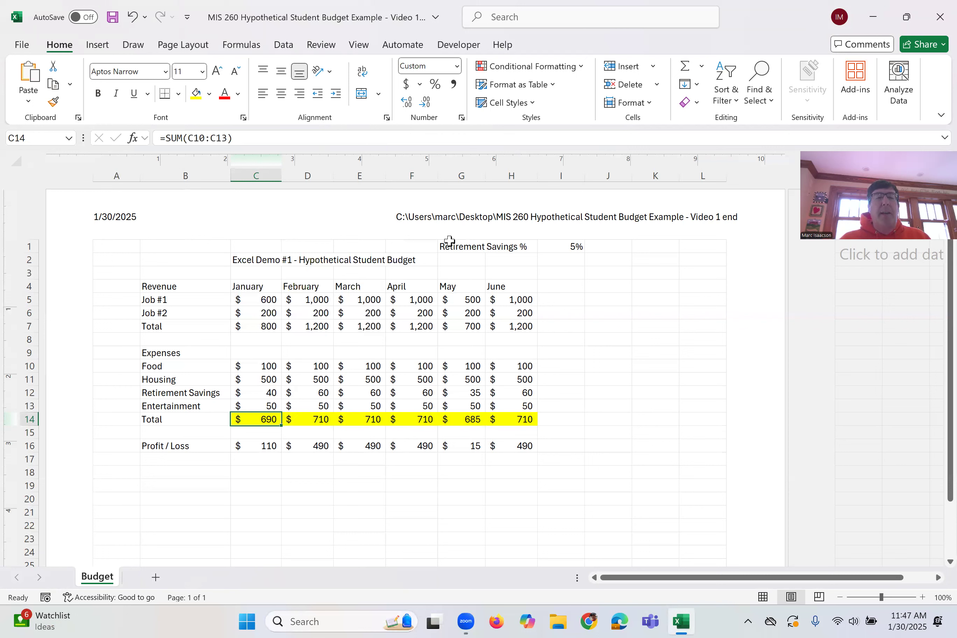
# Step: Open the Format Cells dialog for C5:H16 and choose the General number category
pyautogui.click(267, 299)
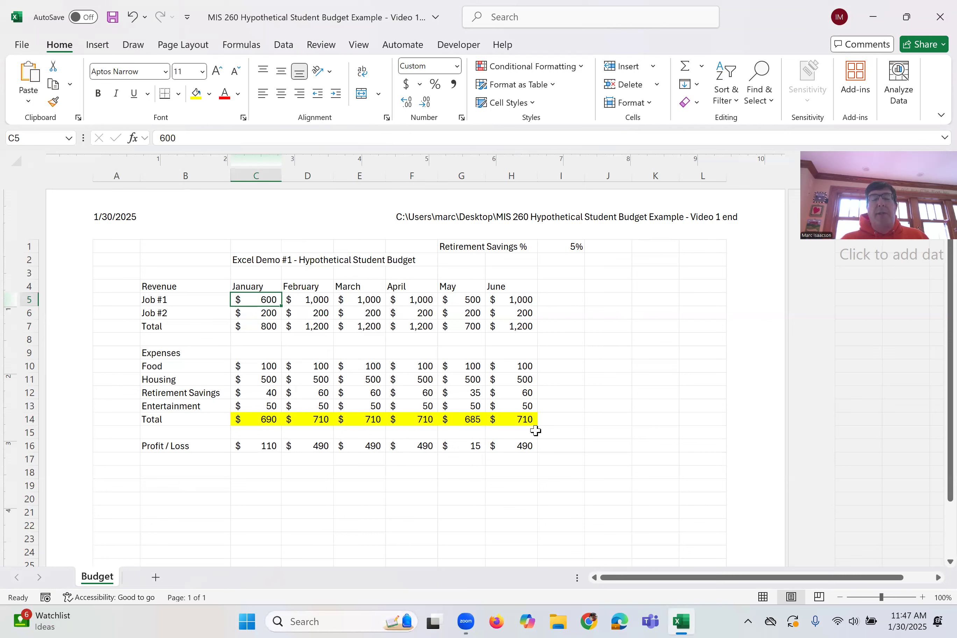
pyautogui.moveTo(252, 300); pyautogui.dragTo(508, 443)
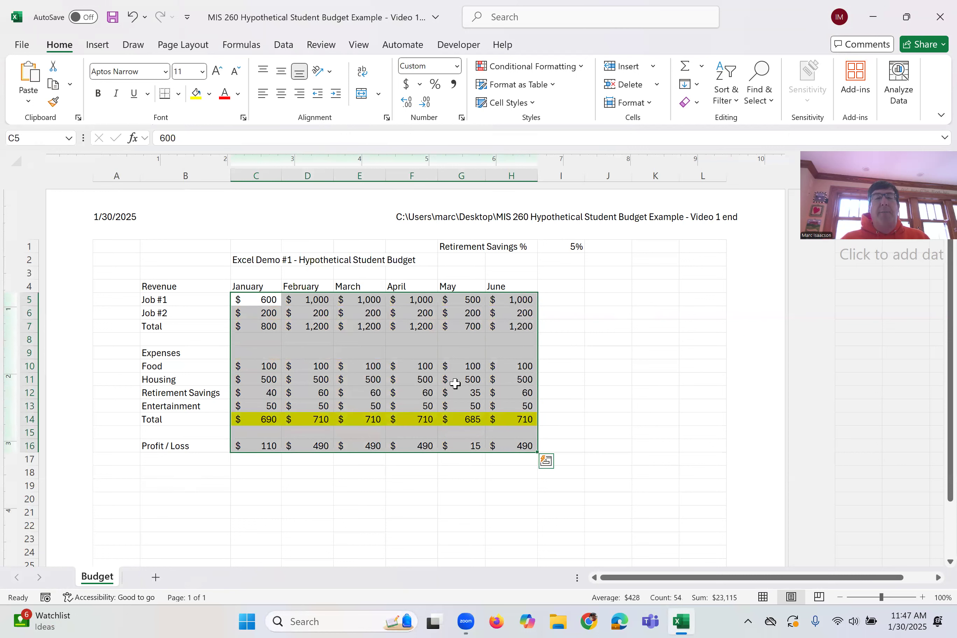
pyautogui.rightClick(330, 316)
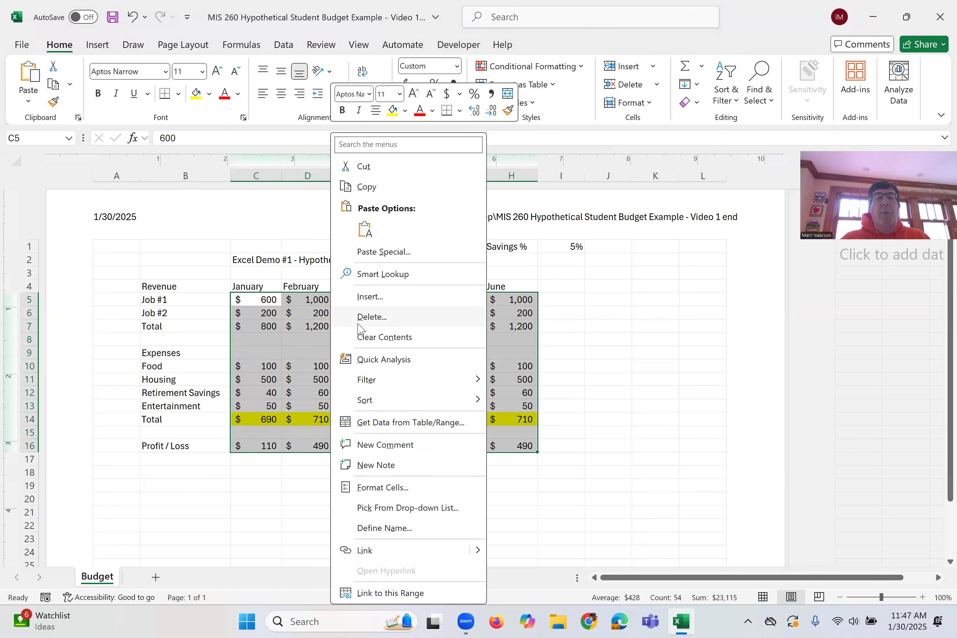
pyautogui.click(391, 488)
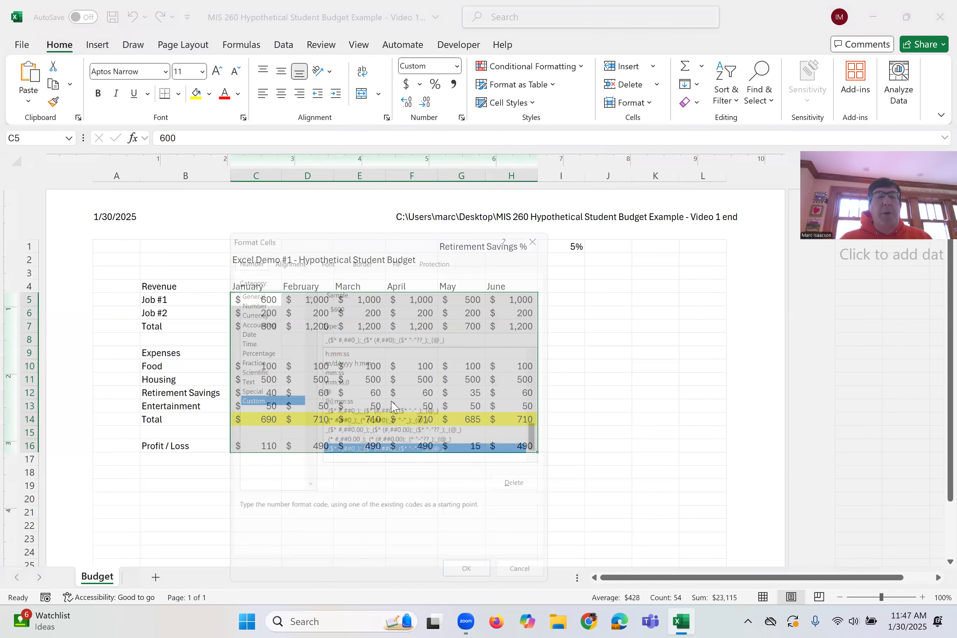
pyautogui.click(239, 285)
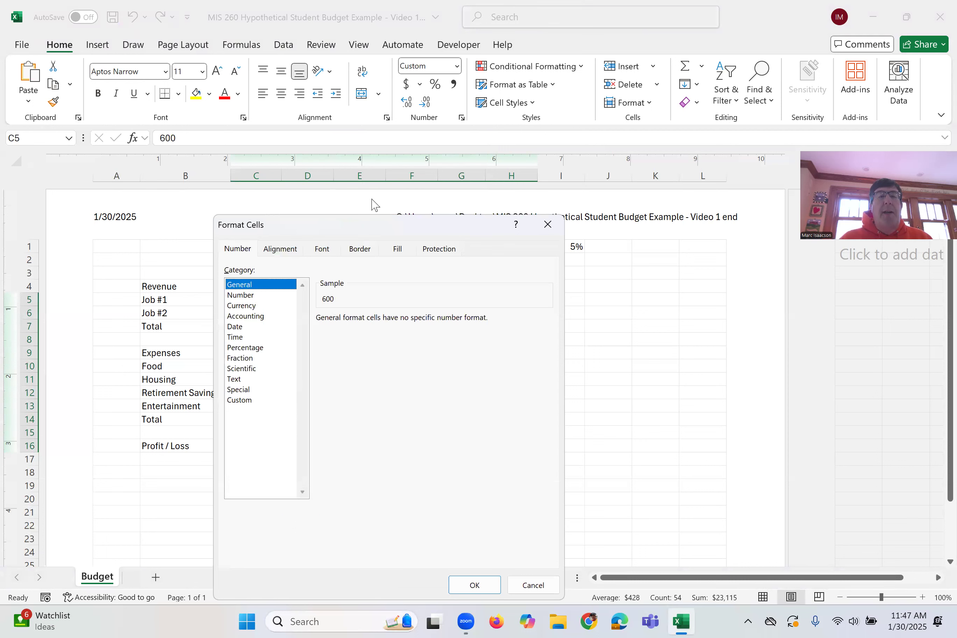
pyautogui.moveTo(375, 230); pyautogui.dragTo(482, 138)
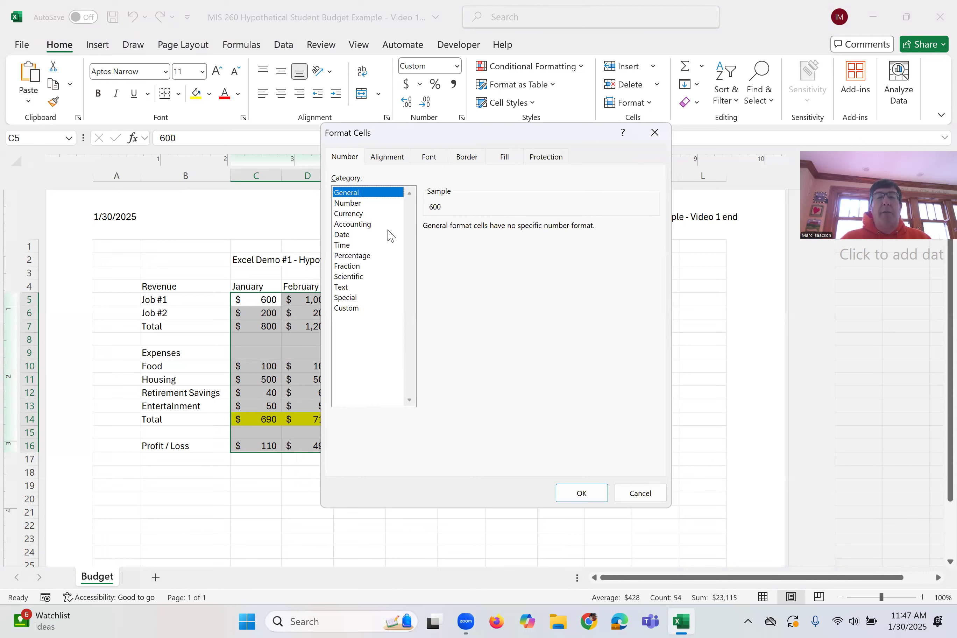
# Step: Review the alignment and font options for C5:H16 and choose an outline border with the automatic line color
pyautogui.click(387, 157)
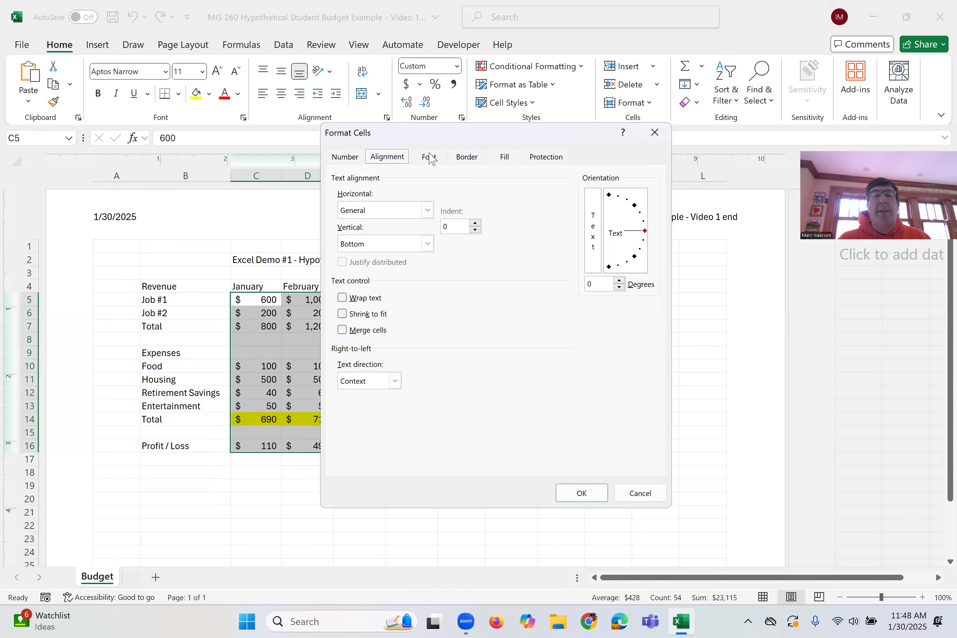
pyautogui.click(433, 164)
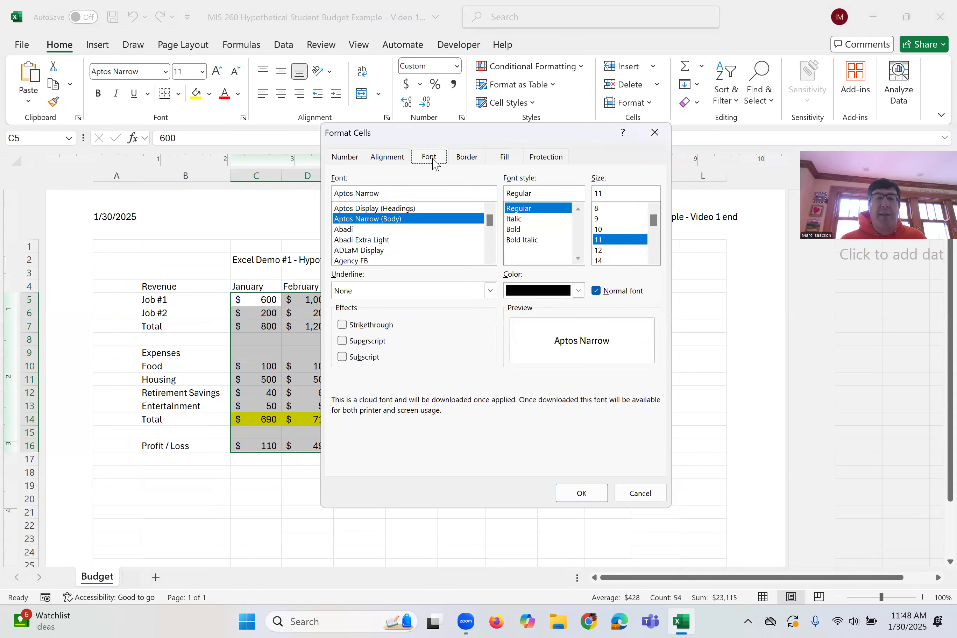
pyautogui.click(467, 158)
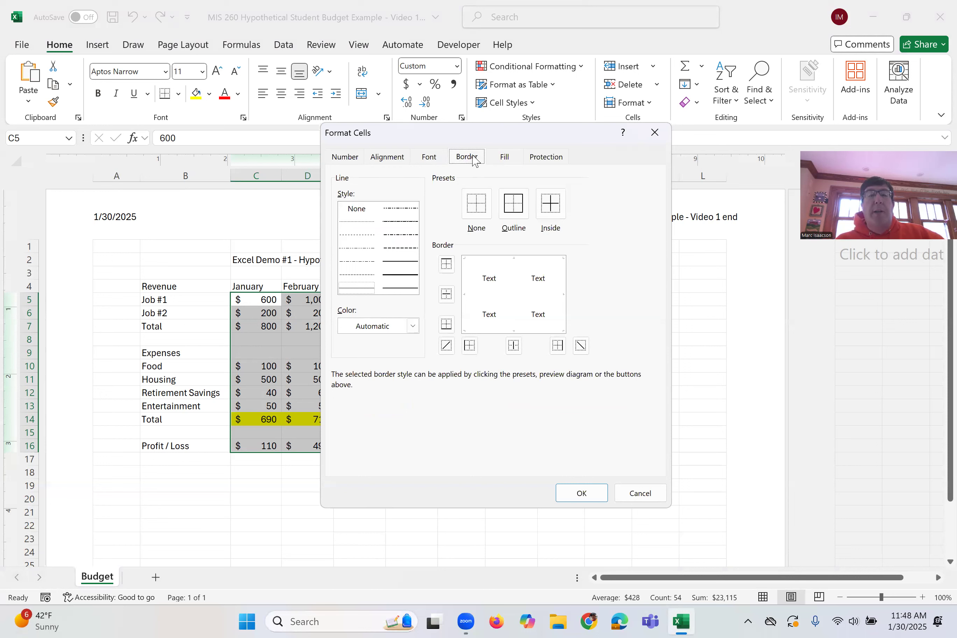
pyautogui.click(513, 213)
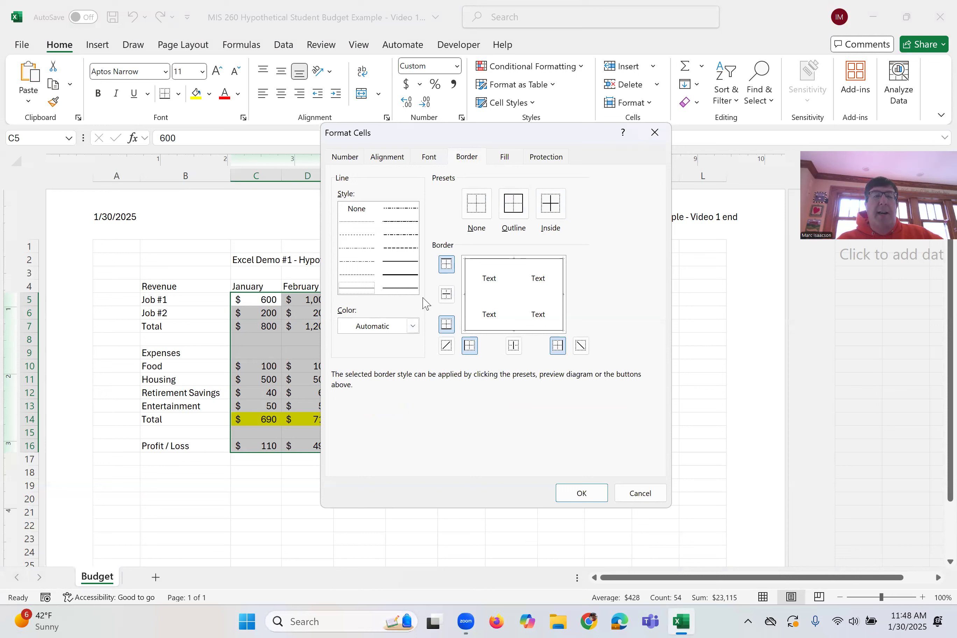
pyautogui.click(414, 326)
pyautogui.click(413, 326)
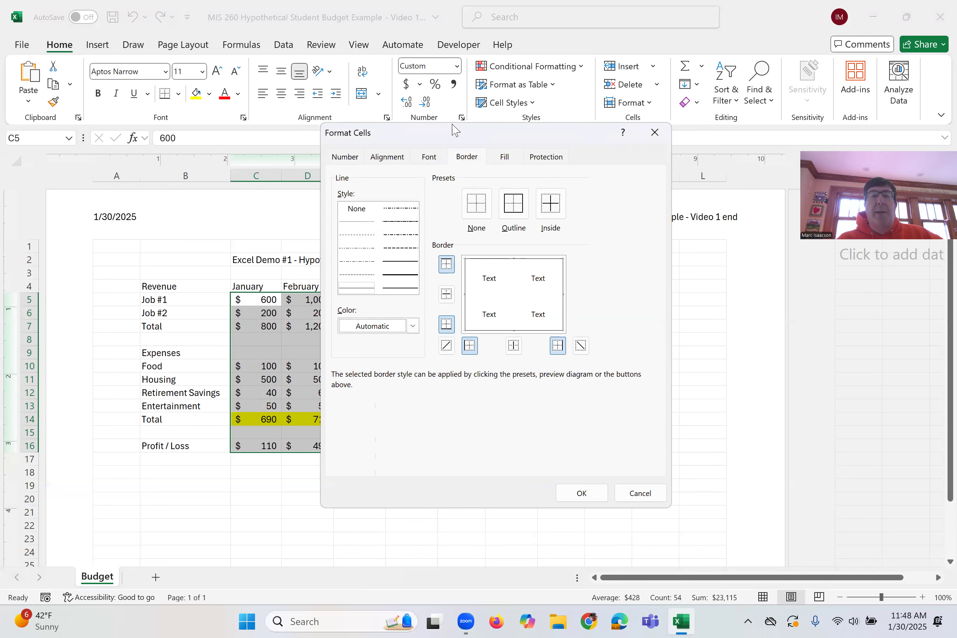
# Step: Review the fill colors and gradient fill effects for C5:H16 without applying a gradient
pyautogui.click(506, 158)
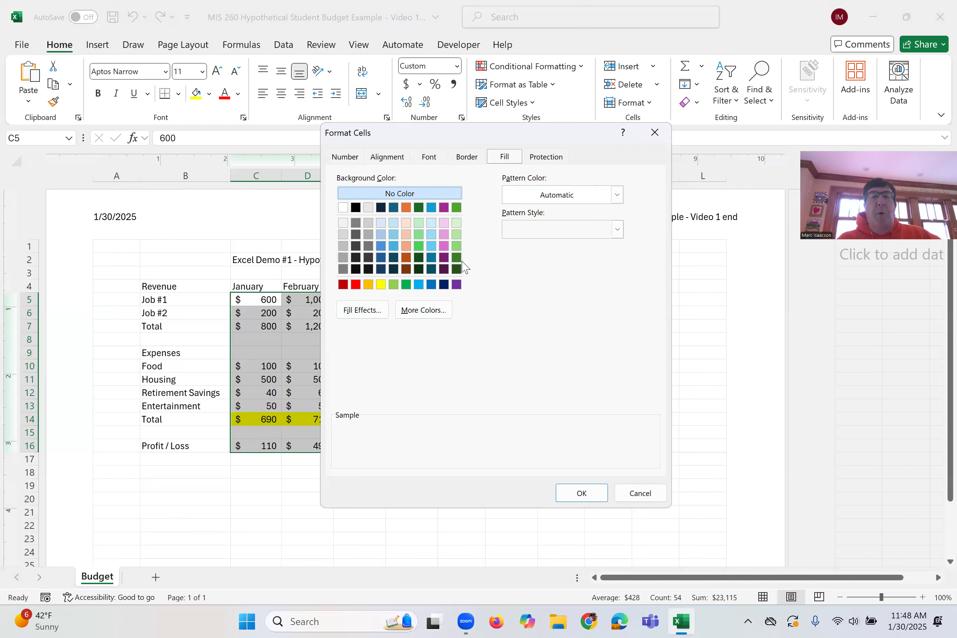
pyautogui.click(363, 317)
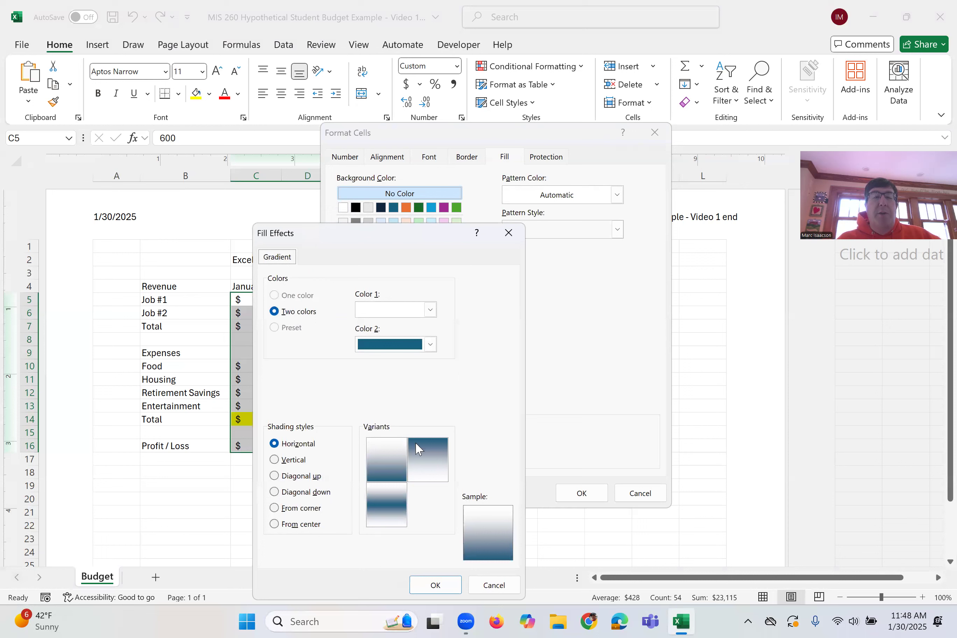
pyautogui.click(509, 235)
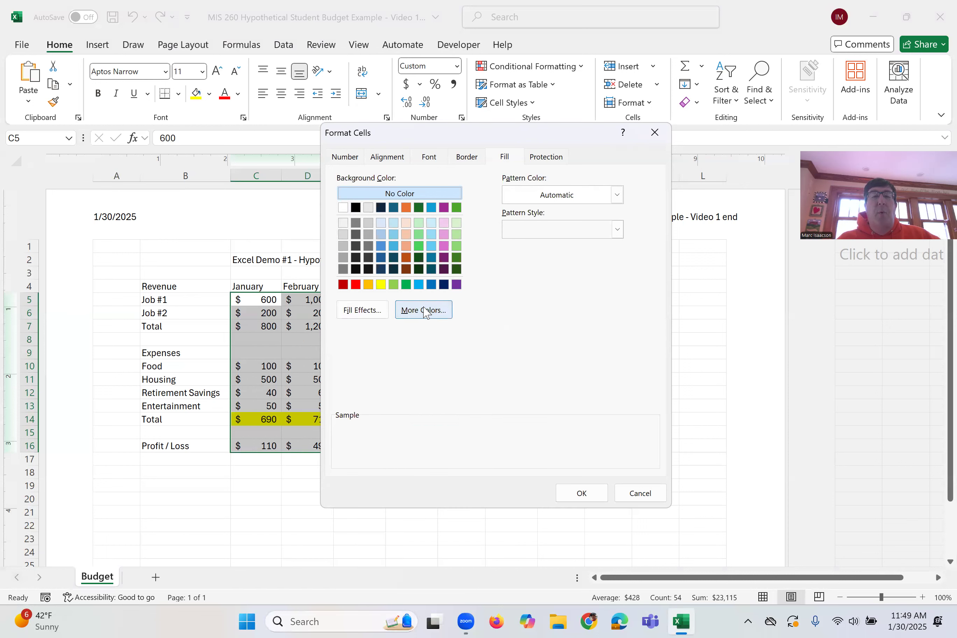
# Step: Examine the custom fill color settings and the RGB color model, leaving the color choice unapplied
pyautogui.click(426, 313)
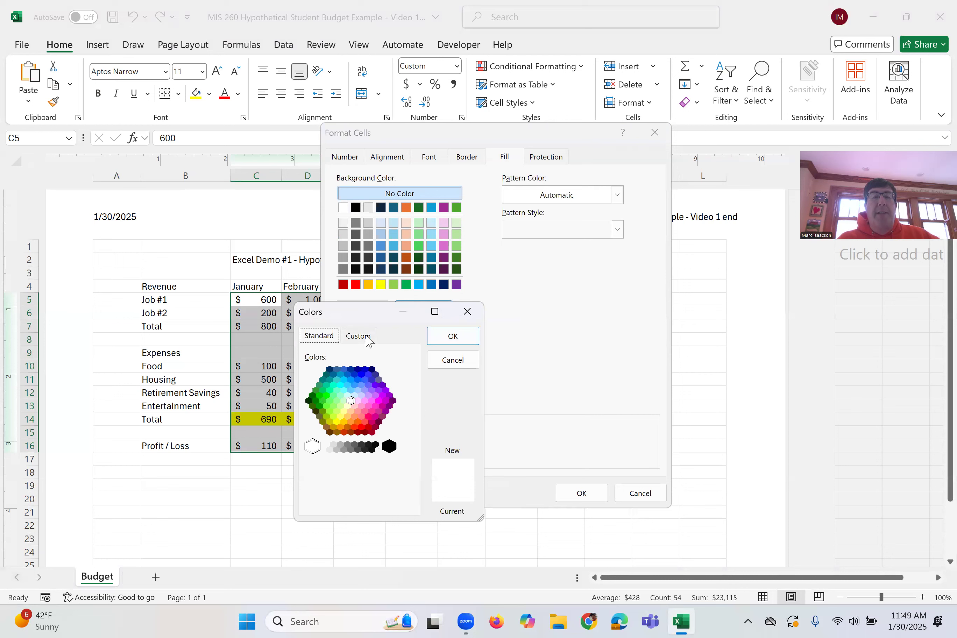
pyautogui.click(367, 337)
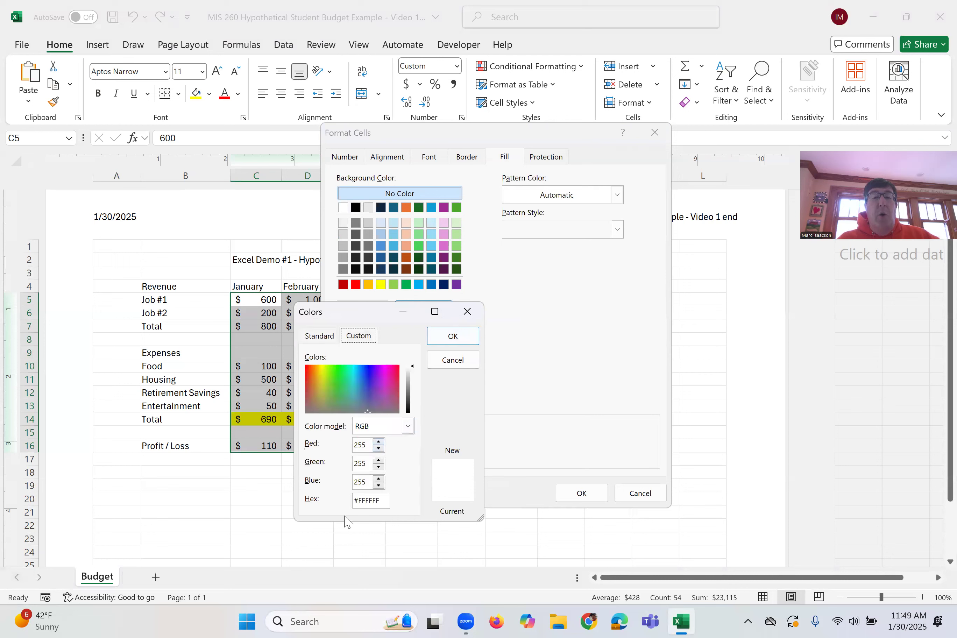
pyautogui.click(407, 427)
pyautogui.click(406, 427)
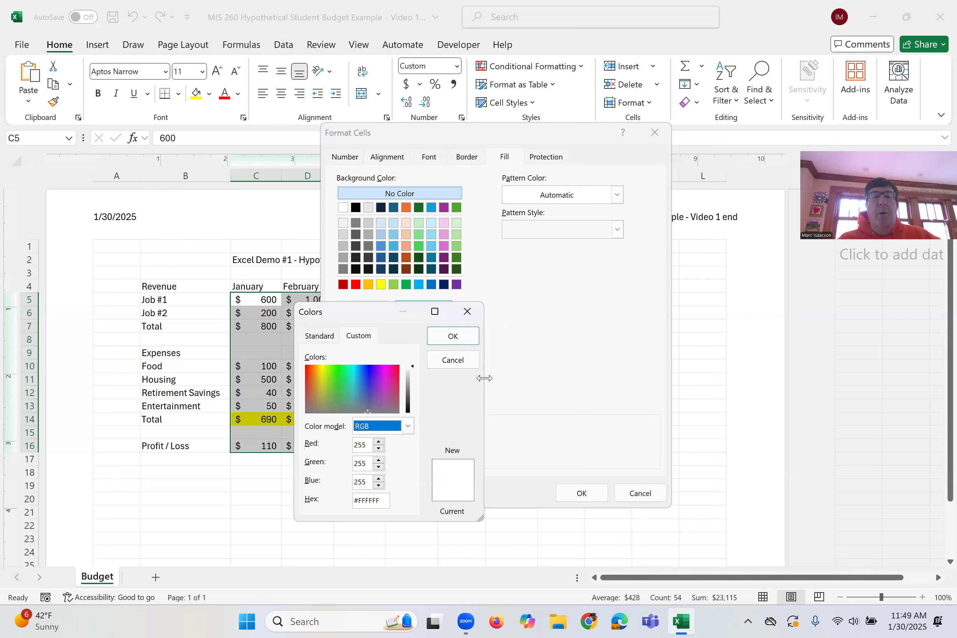
pyautogui.click(451, 362)
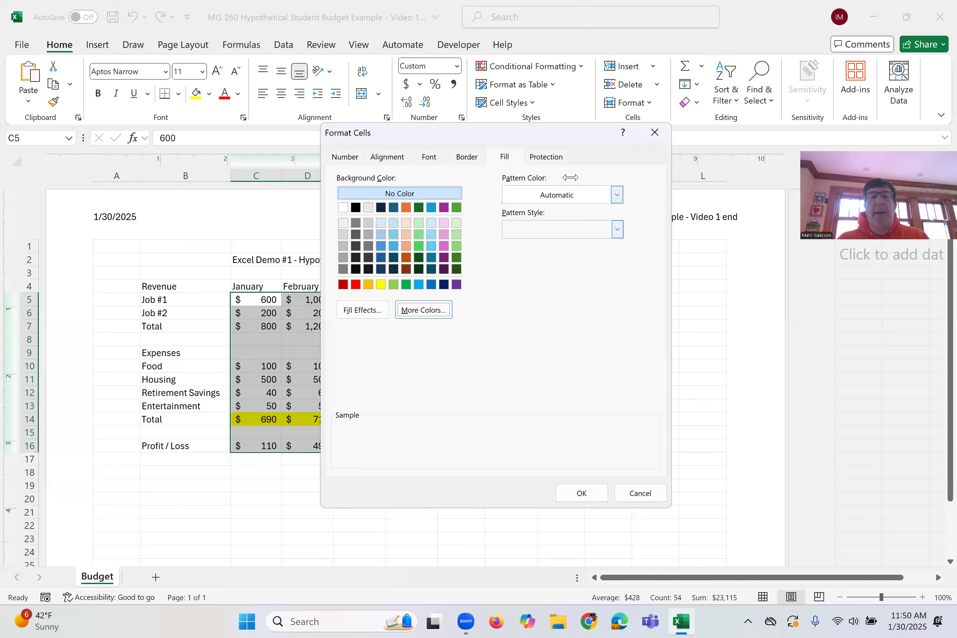
# Step: Review the cell protection options, discard the Format Cells choices and select empty cell C19 below the budget
pyautogui.click(552, 156)
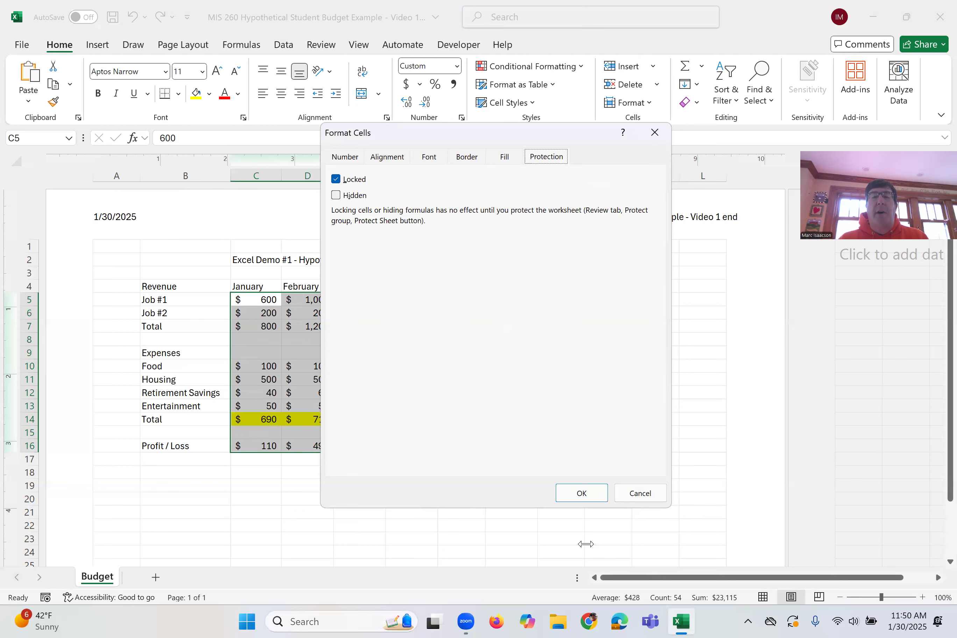
pyautogui.click(623, 492)
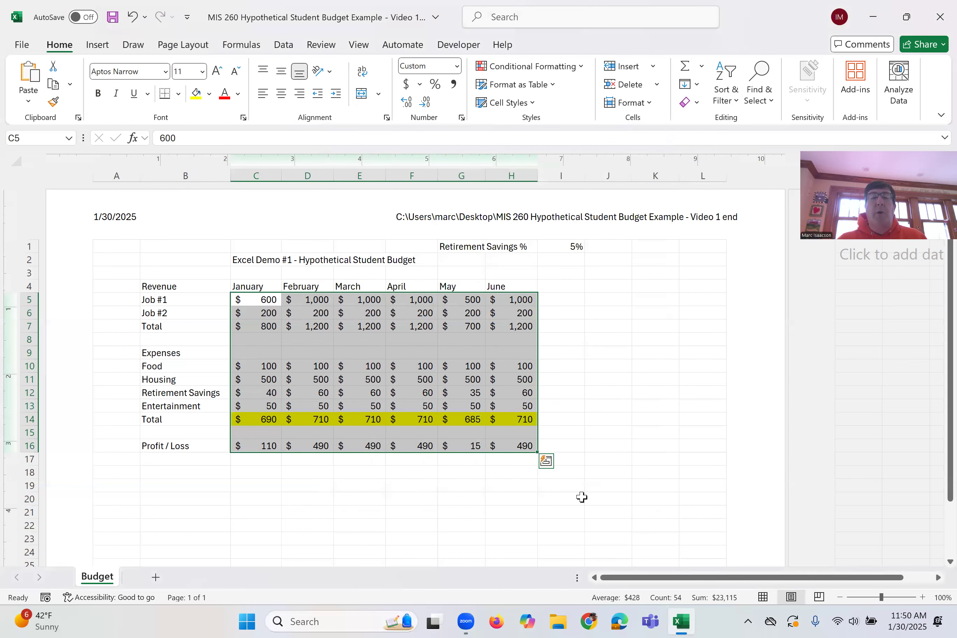
pyautogui.click(661, 445)
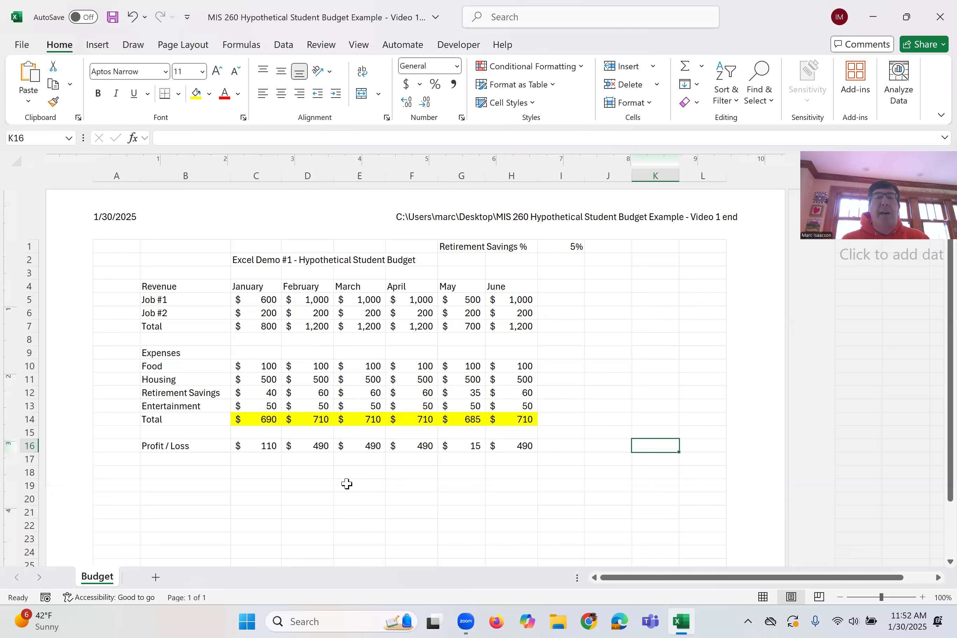
pyautogui.click(248, 484)
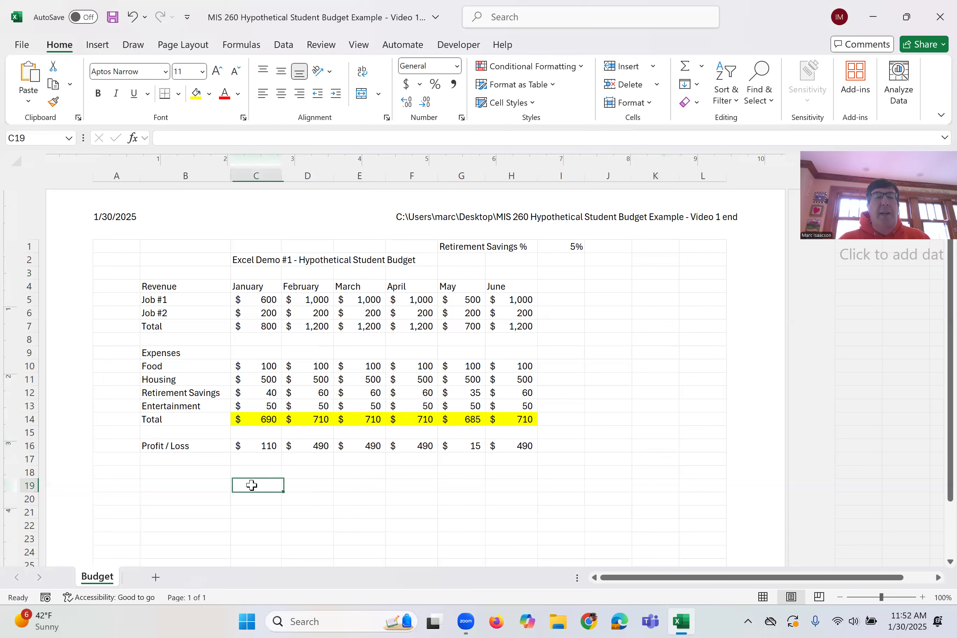